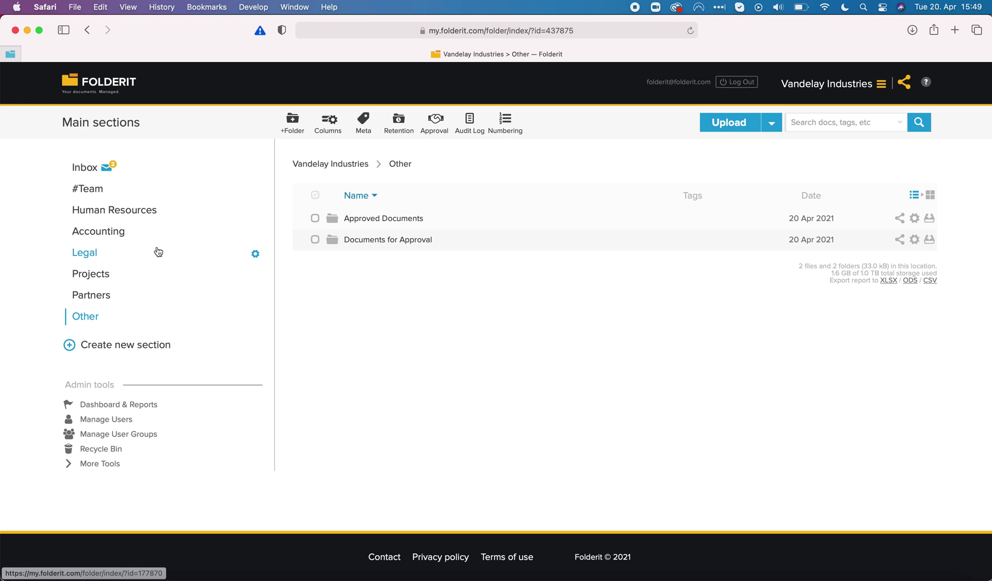
# - Open Contract 1.doc's file page from the Human Resources section
pyautogui.click(141, 214)
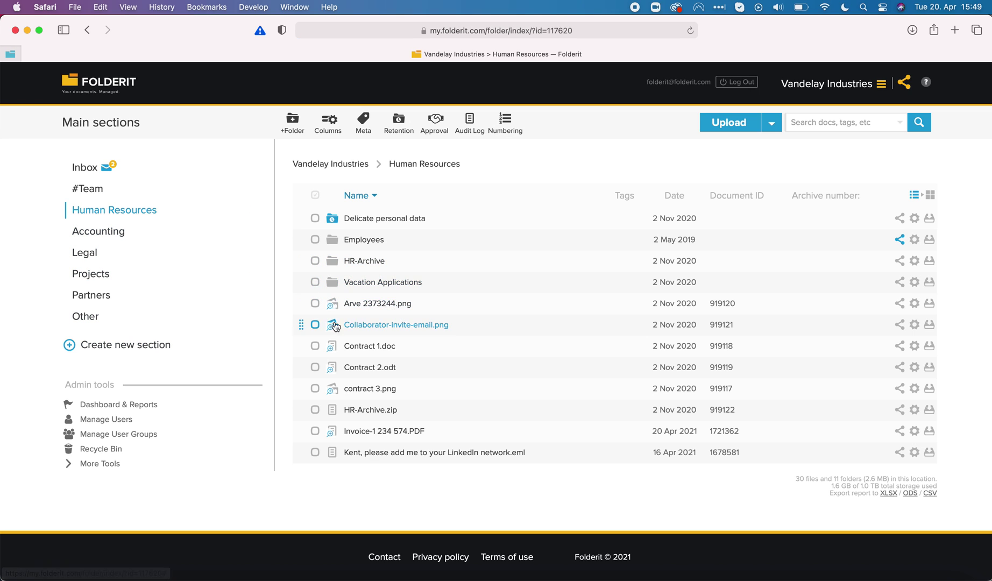
pyautogui.click(357, 350)
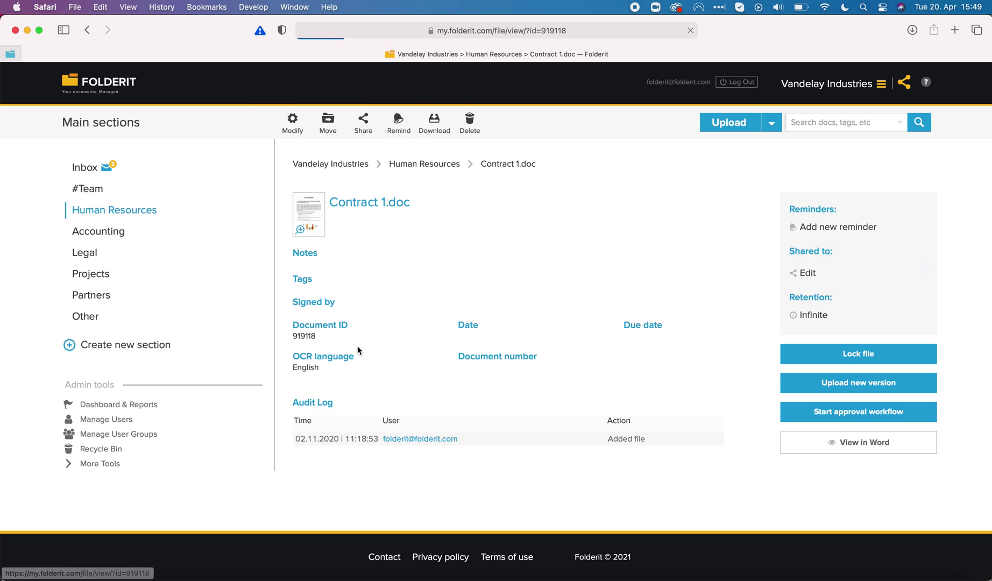
# - Start an approval workflow for Contract 1.doc asking 'Is this version ok?' with Serial approval
pyautogui.click(849, 413)
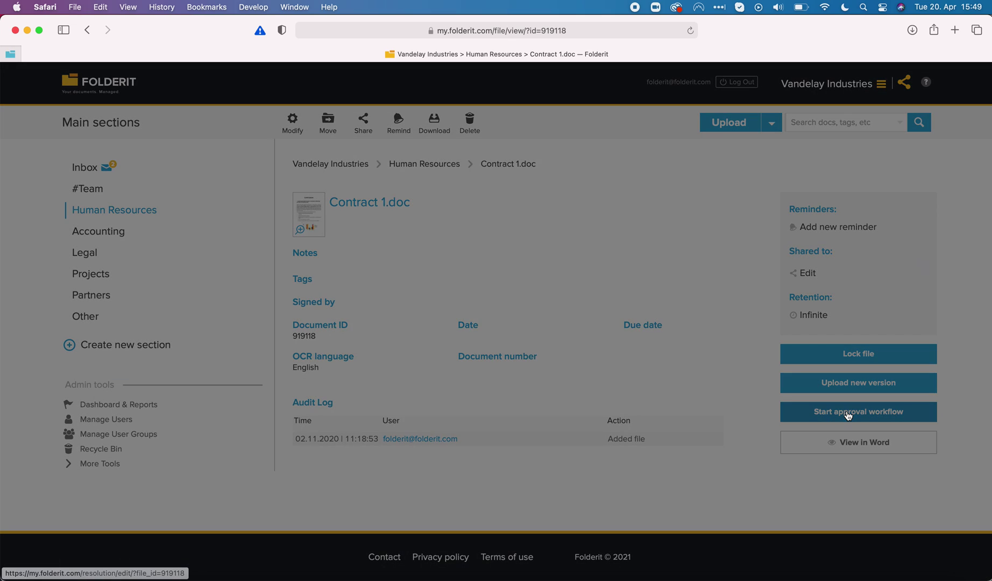
pyautogui.click(452, 203)
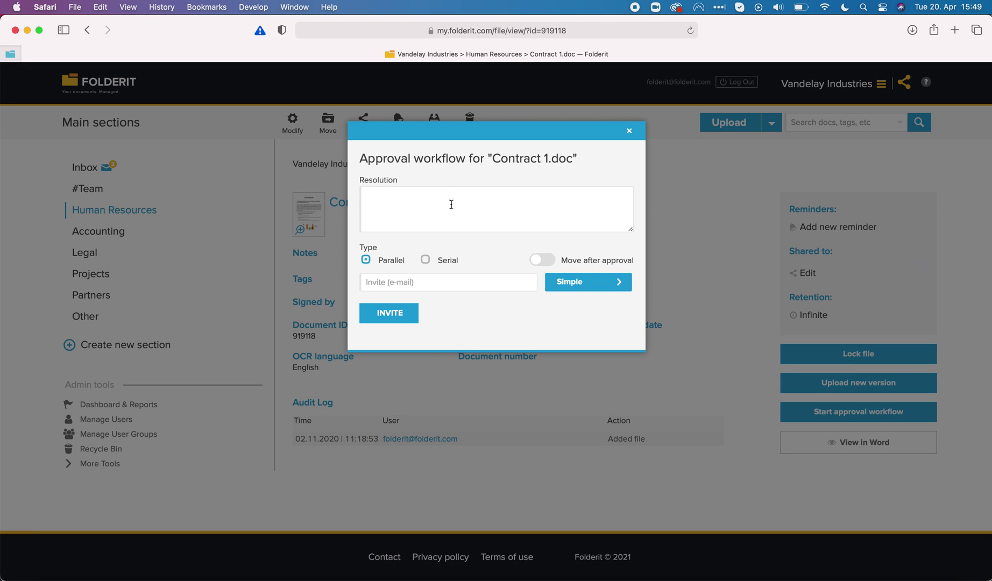
pyautogui.write('Is this version ok?')
pyautogui.click(427, 260)
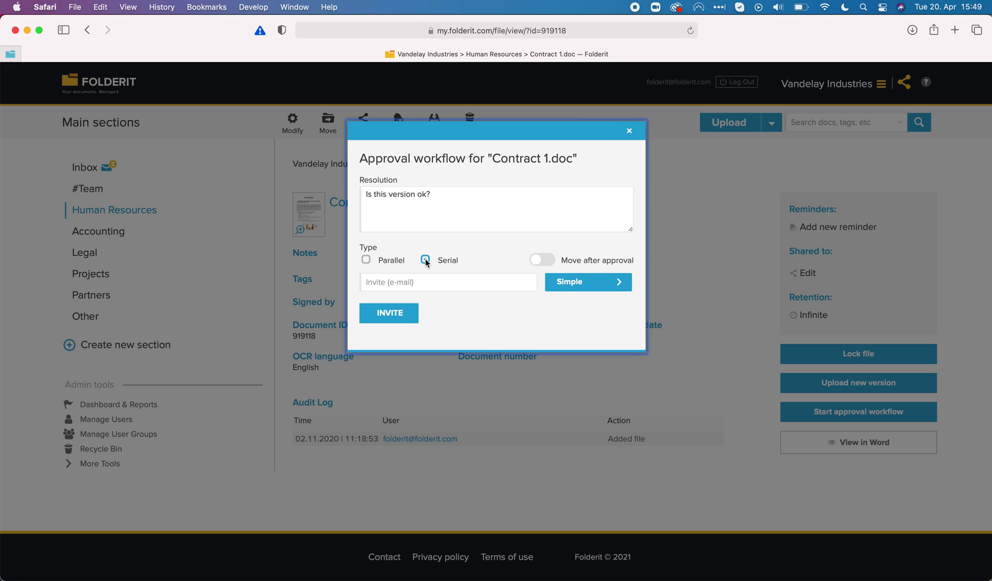
# - Invite the first suggested account address as the first approver
pyautogui.click(398, 283)
pyautogui.write('fold')
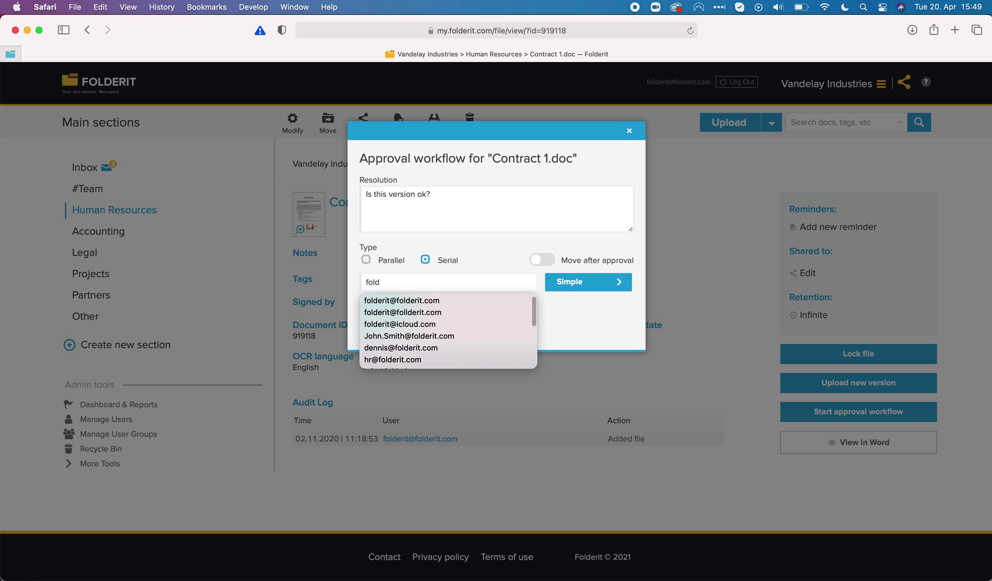
pyautogui.click(404, 301)
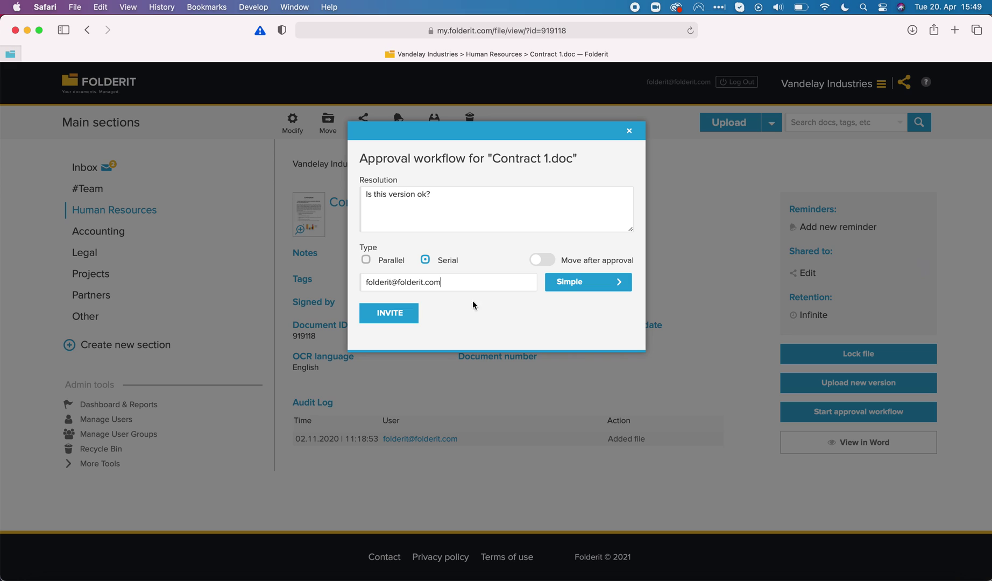
pyautogui.click(405, 317)
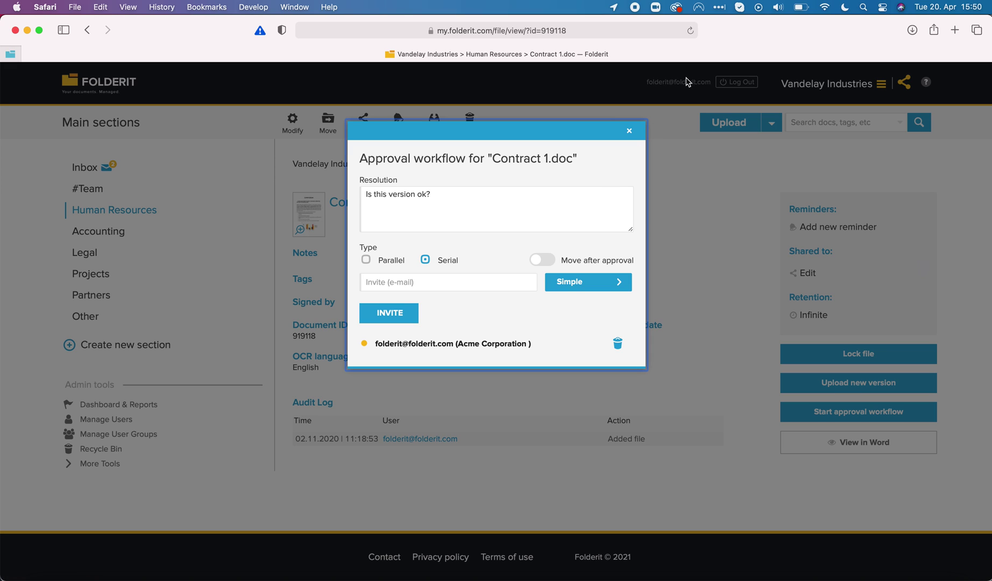
# - Invite the suggested My Company address as the second approver
pyautogui.click(441, 283)
pyautogui.write('jo')
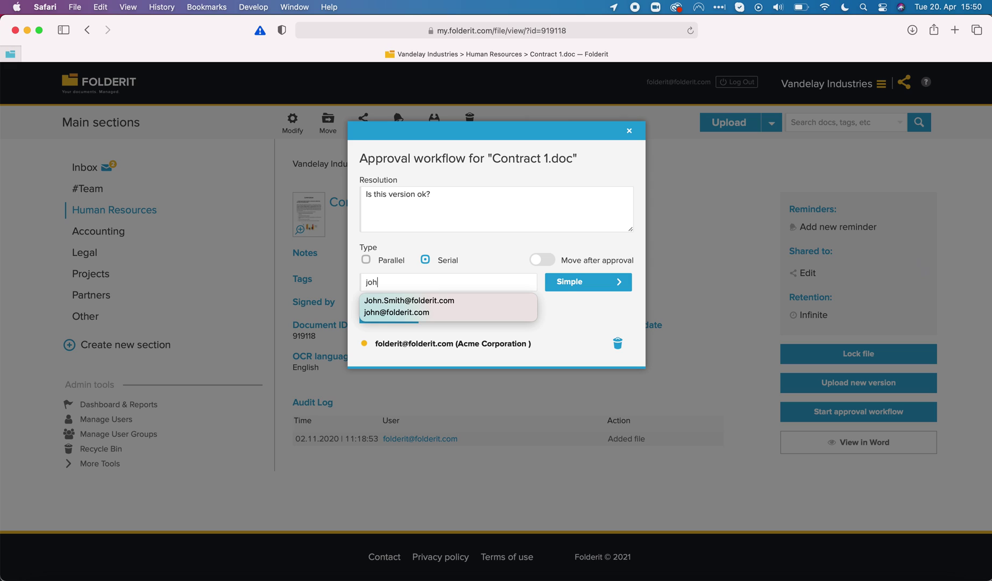
pyautogui.write('h')
pyautogui.click(409, 313)
pyautogui.click(387, 317)
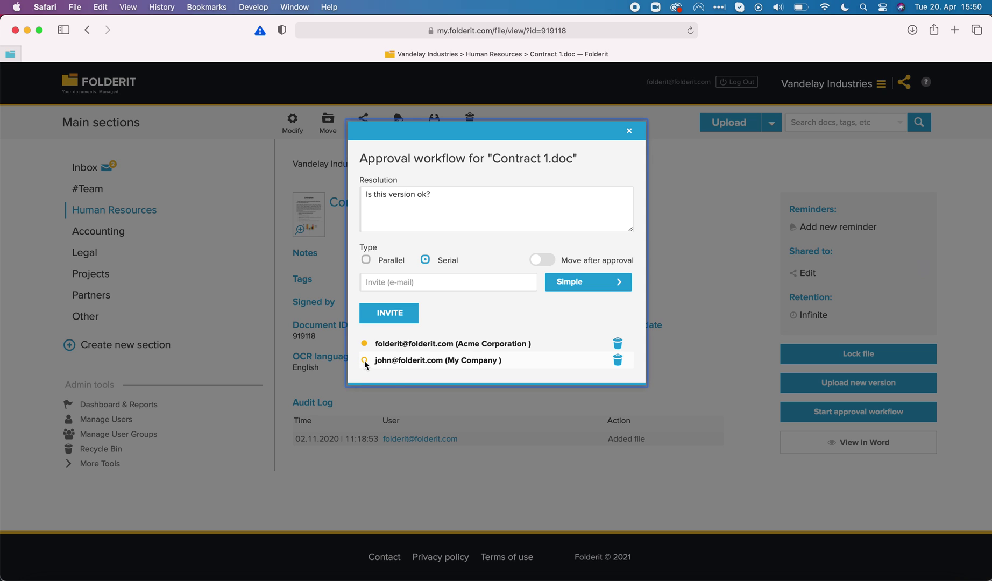
pyautogui.moveTo(364, 364)
# - Enable Move after approval without picking a folder, start the workflow and review its details
pyautogui.click(549, 262)
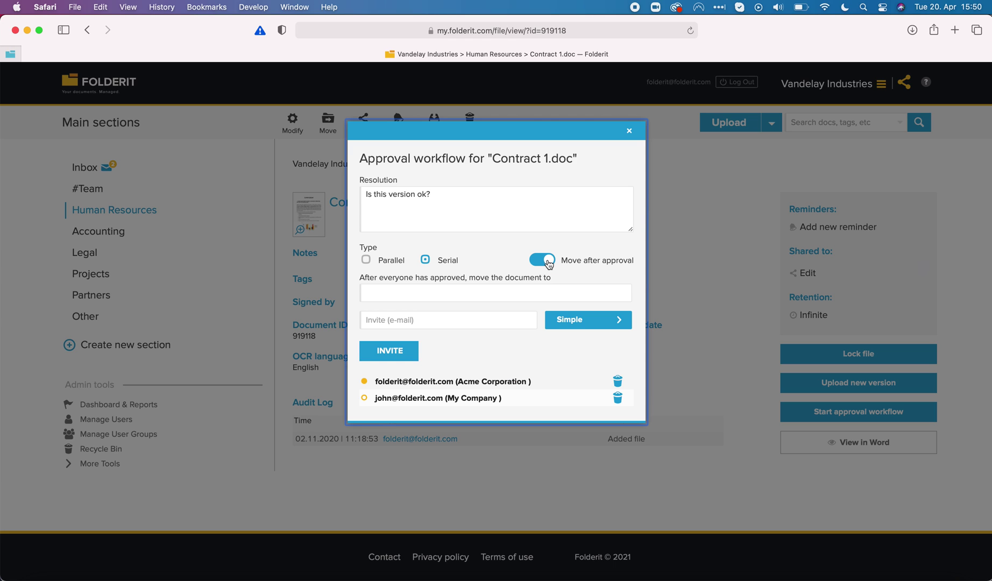
pyautogui.click(509, 293)
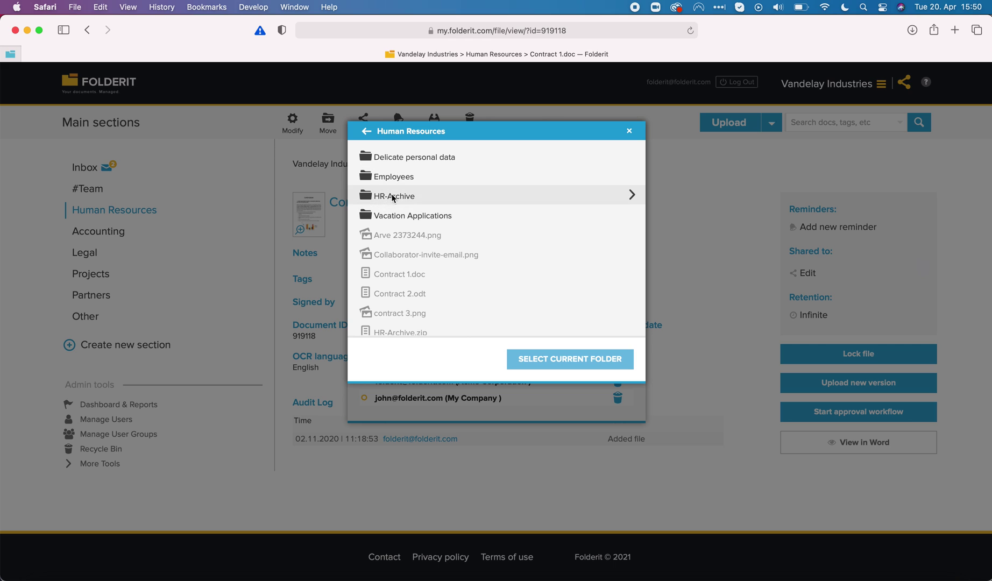
pyautogui.click(628, 131)
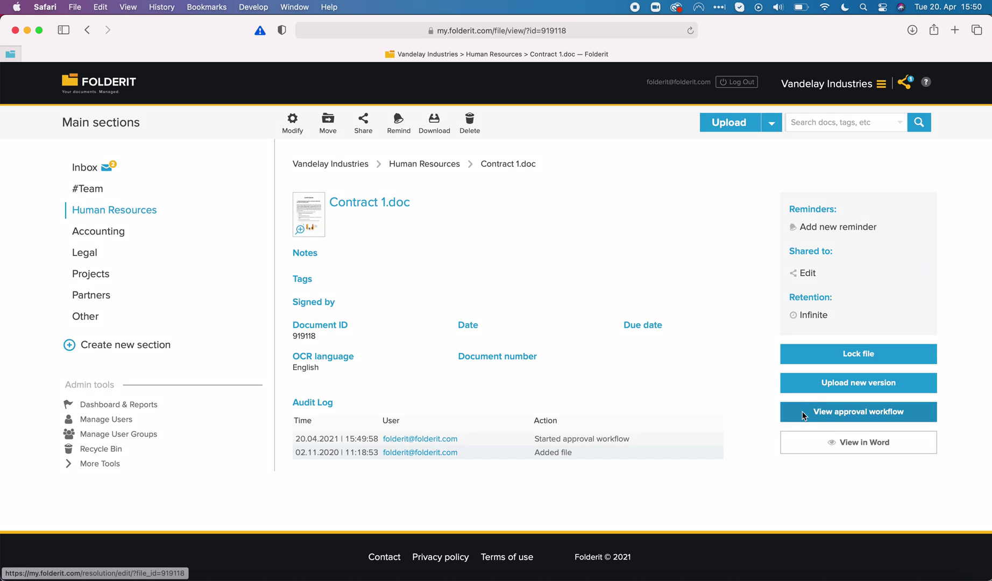
pyautogui.click(803, 415)
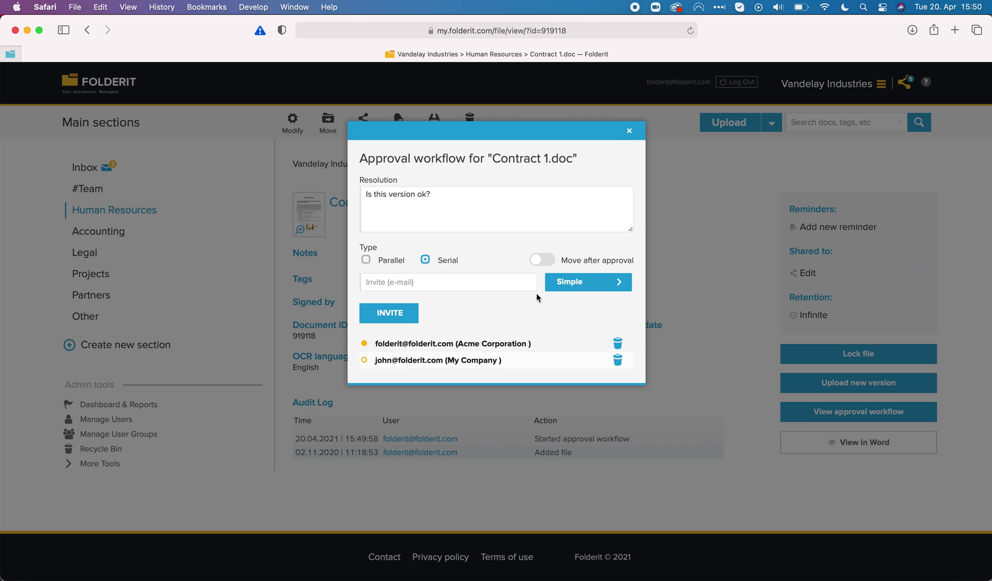
pyautogui.click(714, 280)
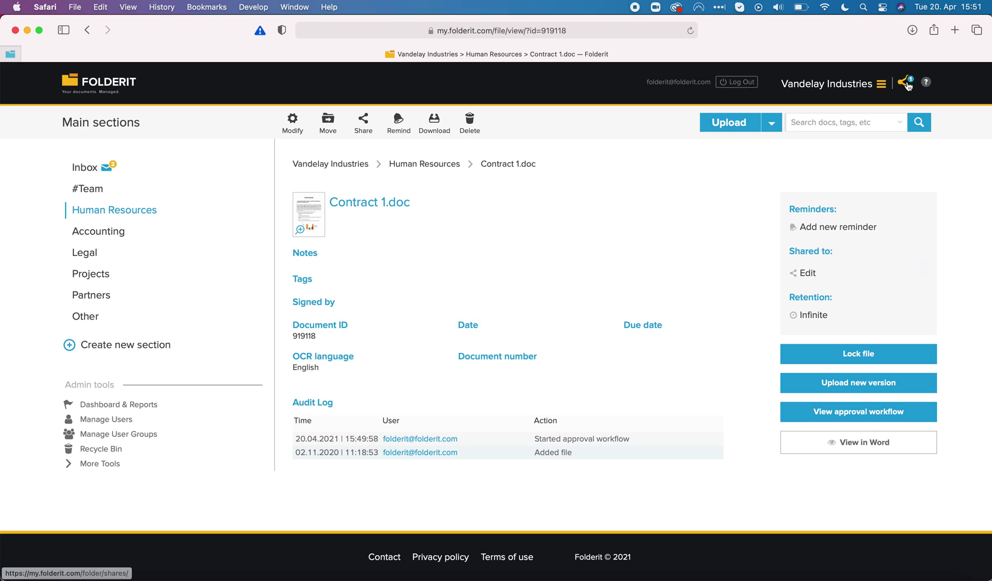
# - Open Contract 1.doc's pending approval request, preview the document, and comment 'Fine by me'
pyautogui.click(908, 84)
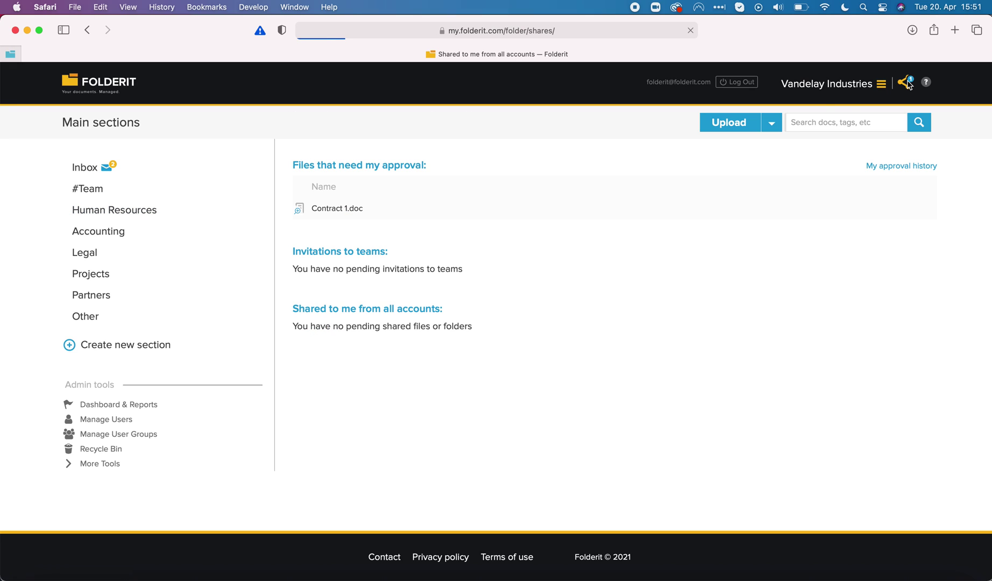
pyautogui.click(332, 207)
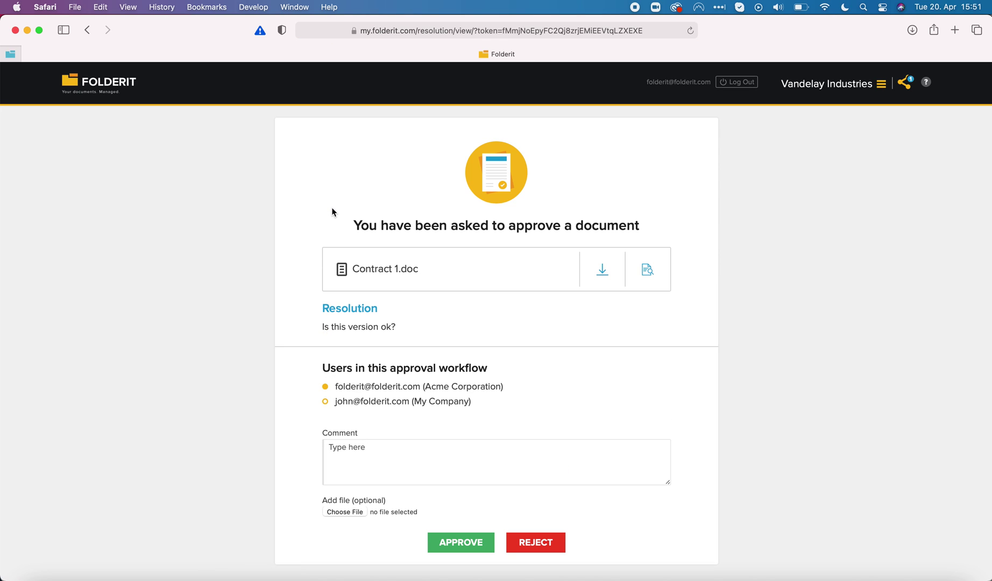
pyautogui.scroll(-1, 332, 207)
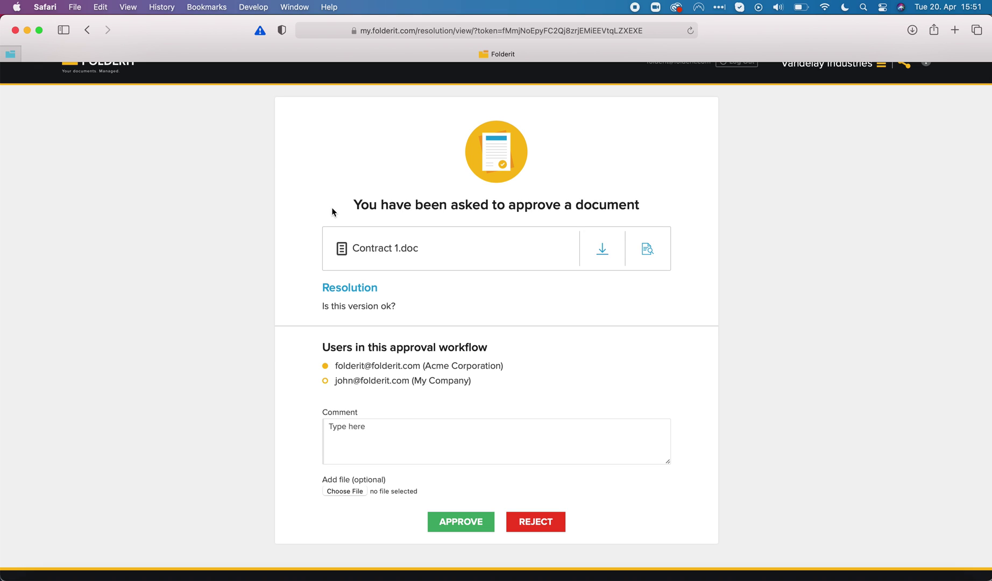
pyautogui.click(600, 248)
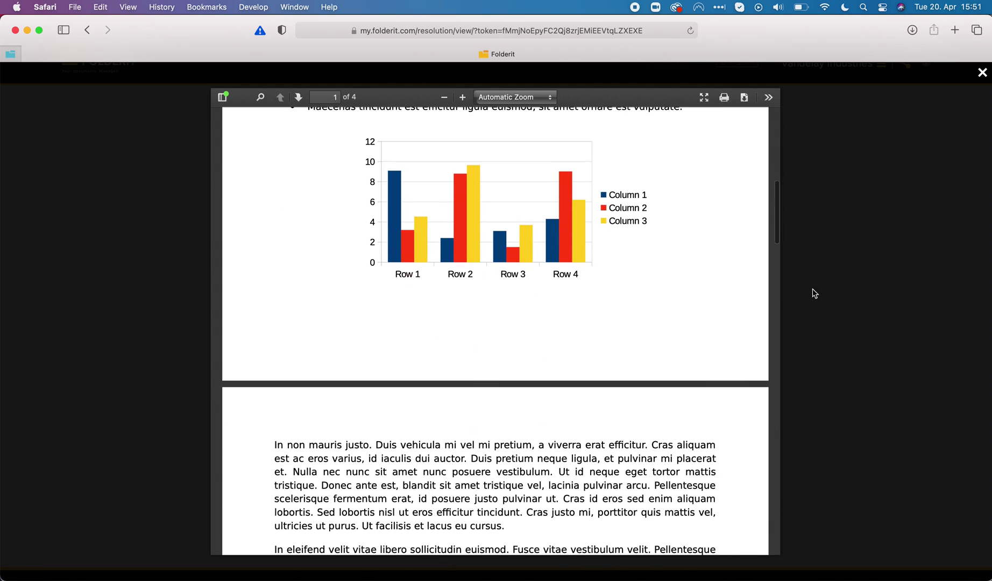
pyautogui.click(828, 293)
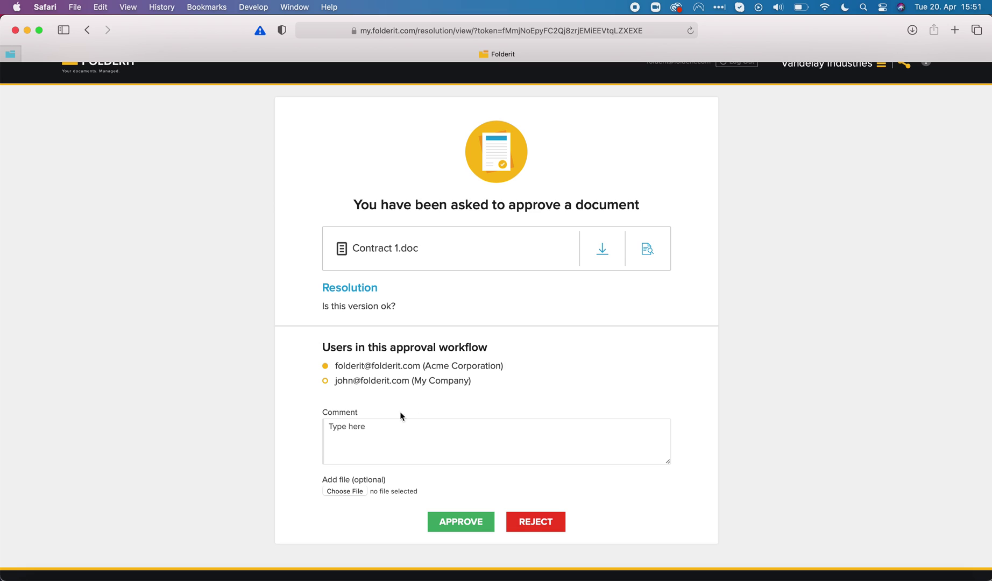
pyautogui.click(375, 432)
pyautogui.write('Fine by me!')
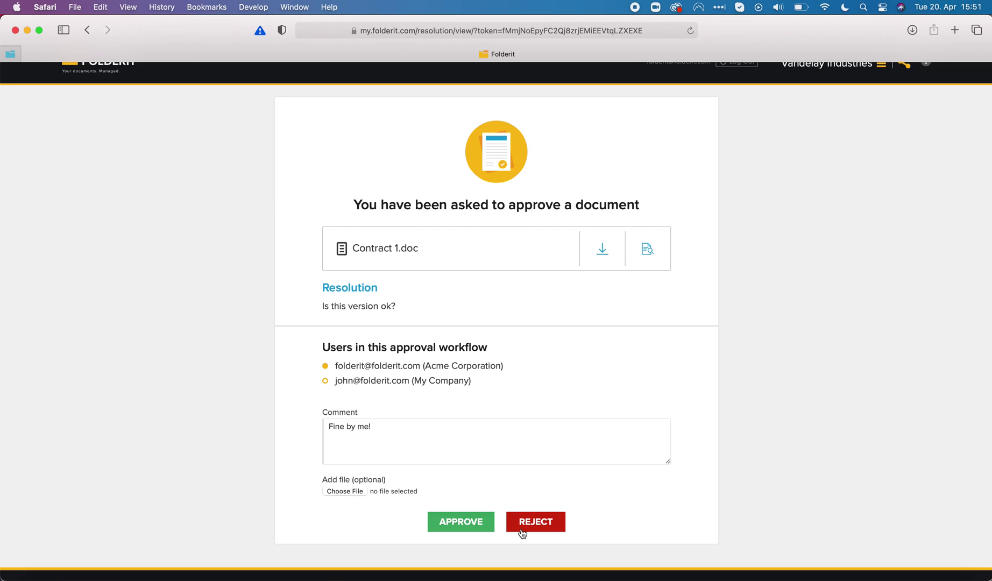
# - Approve Contract 1.doc and scroll through the workflow status, still pending overall
pyautogui.click(464, 525)
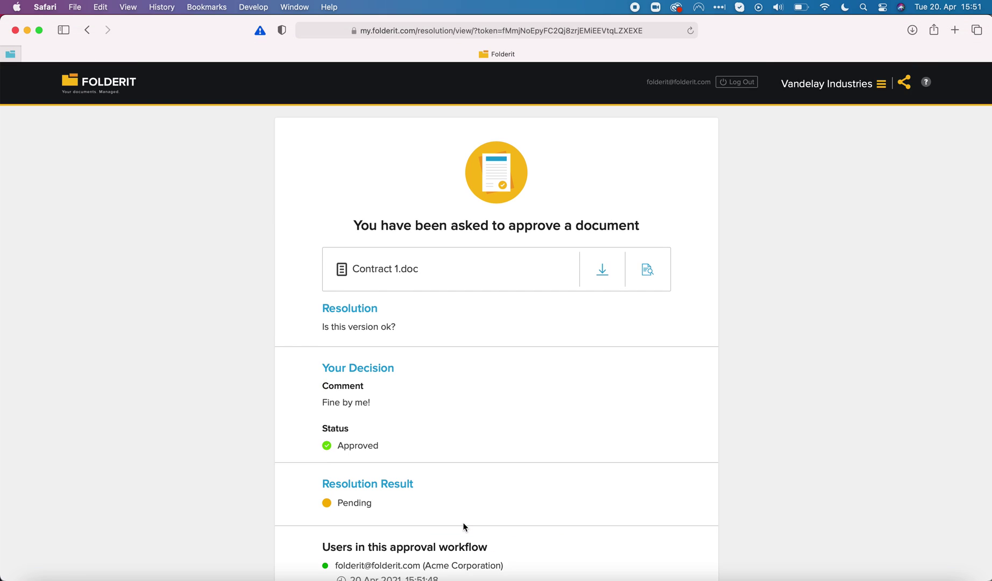
pyautogui.scroll(-1, 438, 453)
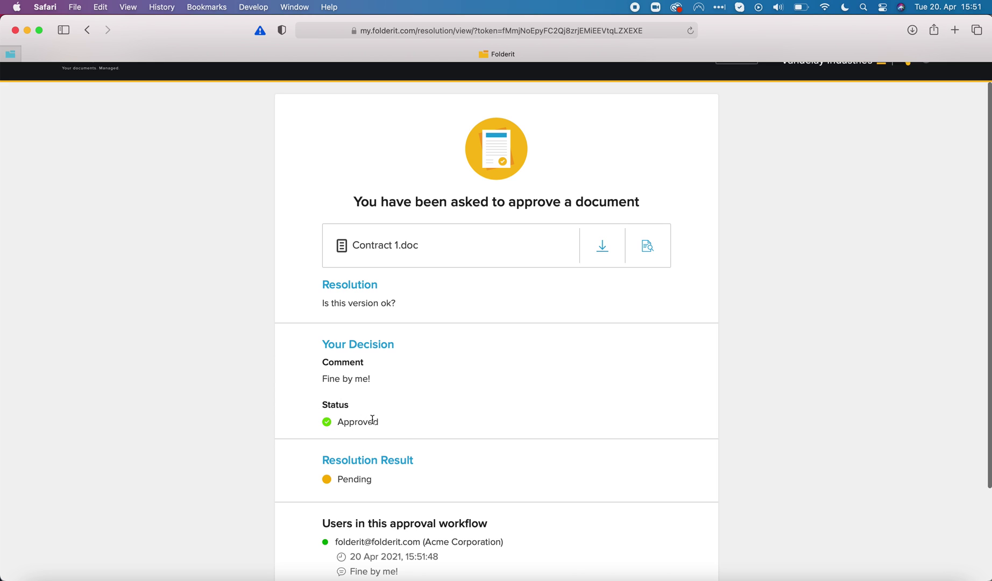
pyautogui.scroll(-2, 333, 419)
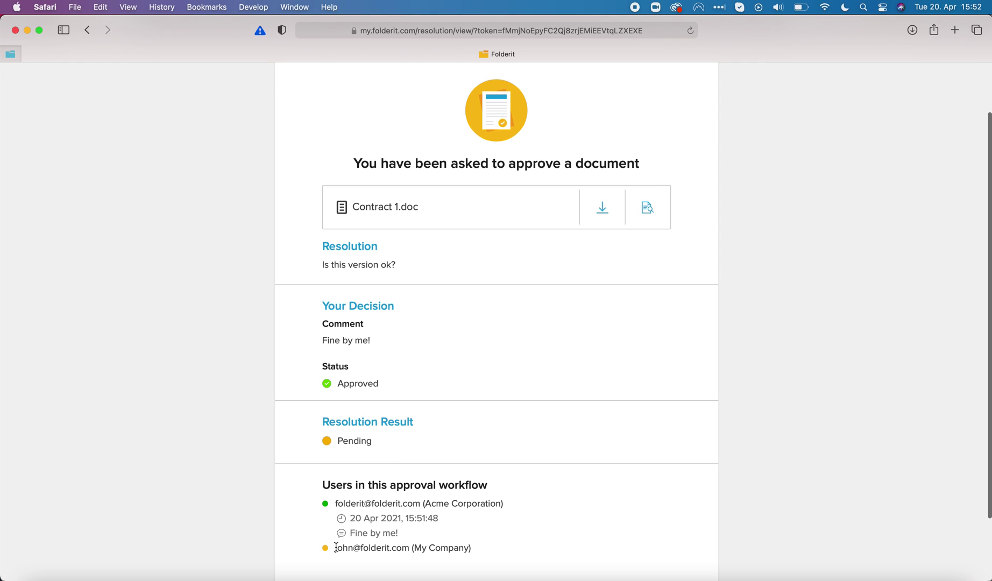
pyautogui.moveTo(335, 547); pyautogui.dragTo(410, 549)
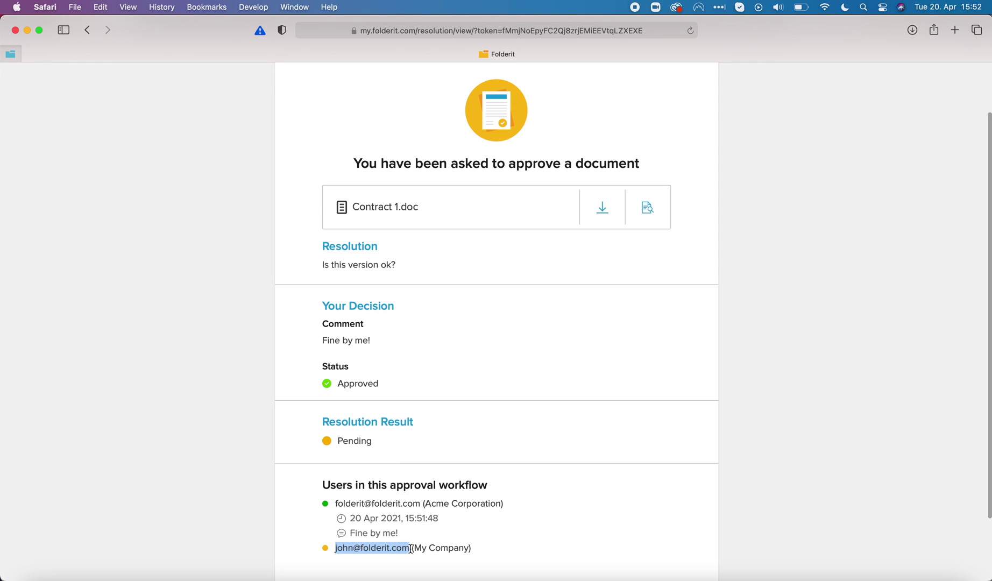
pyautogui.click(424, 548)
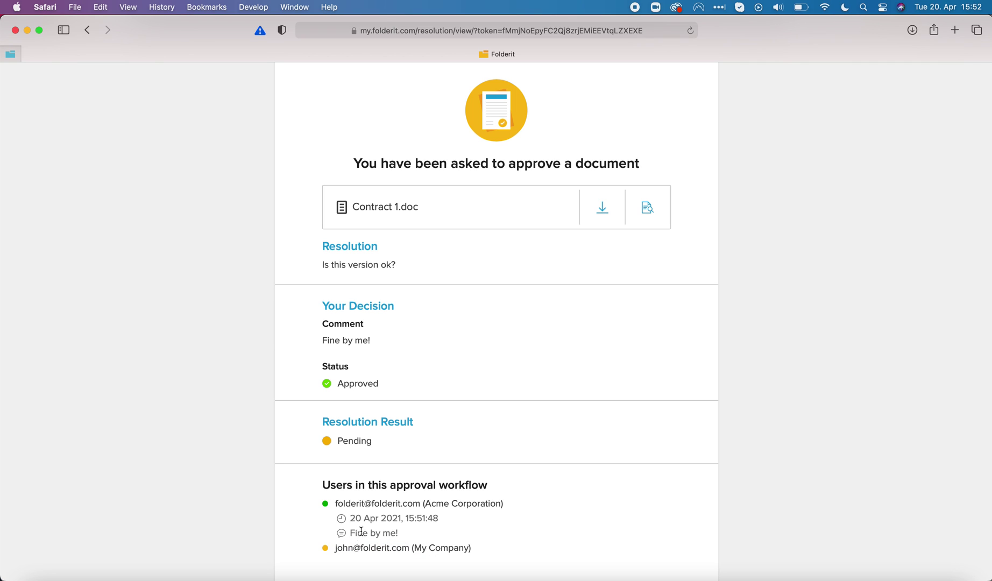
pyautogui.scroll(3, 357, 442)
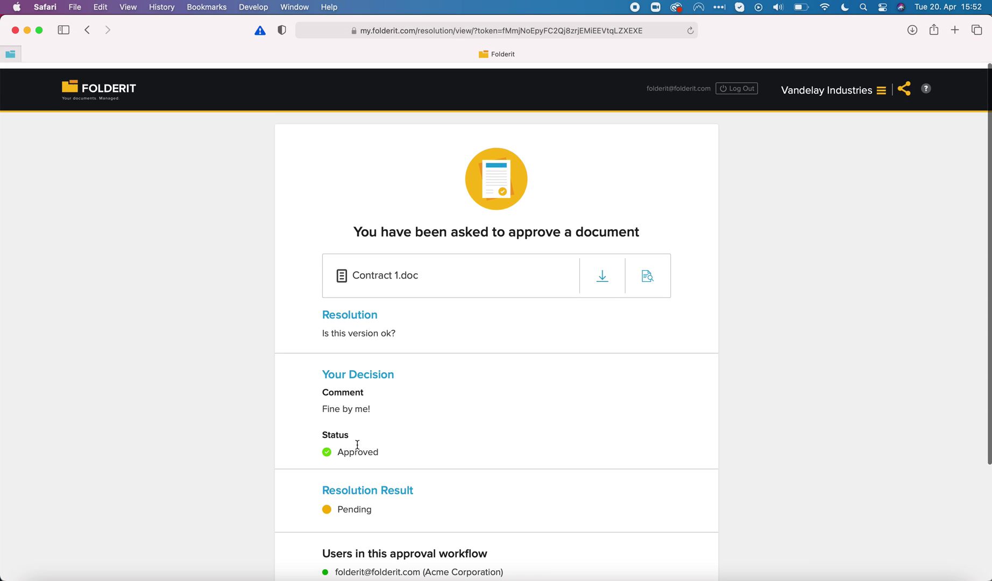
# - Go back to Human Resources, then open Other > Documents for Approval
pyautogui.click(111, 90)
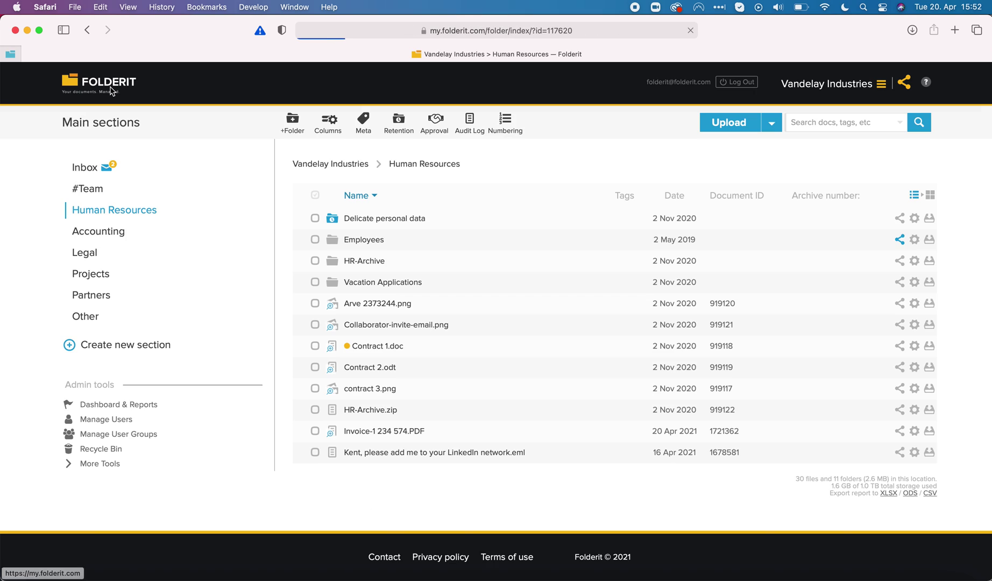
pyautogui.click(87, 316)
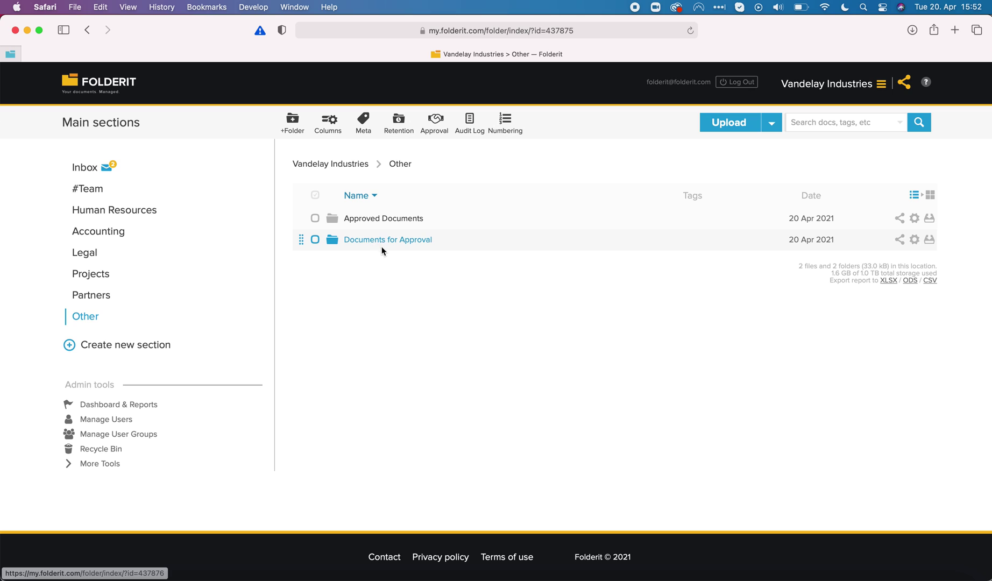
pyautogui.click(380, 243)
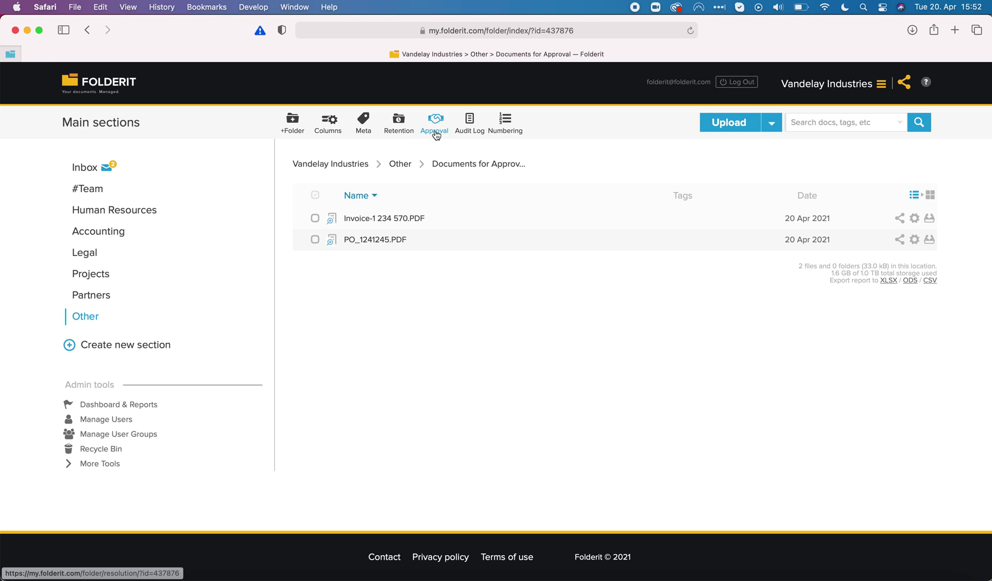
# - Activate automated approval on the folder with resolution 'Is this ok?' in Serial order
pyautogui.click(435, 135)
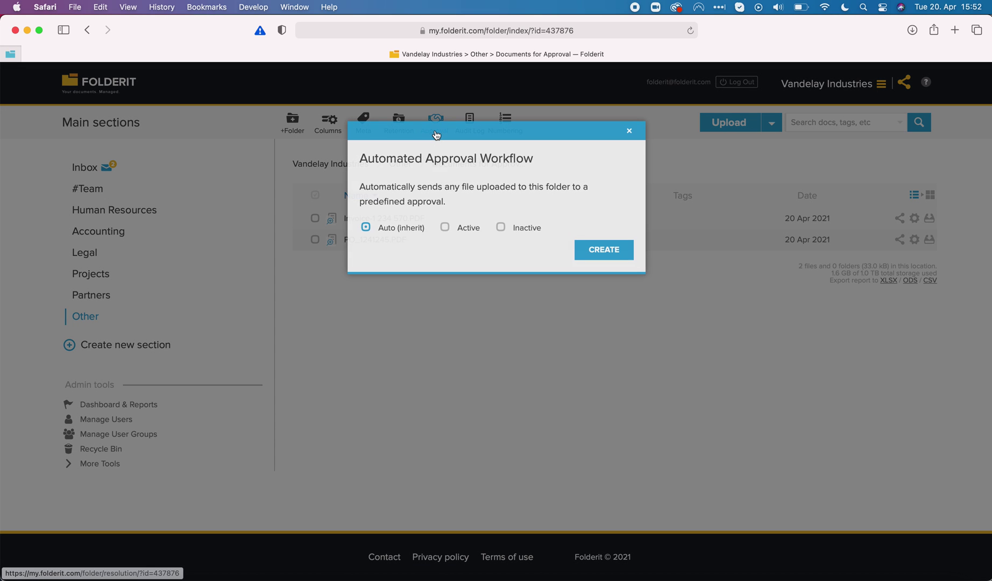
pyautogui.click(445, 227)
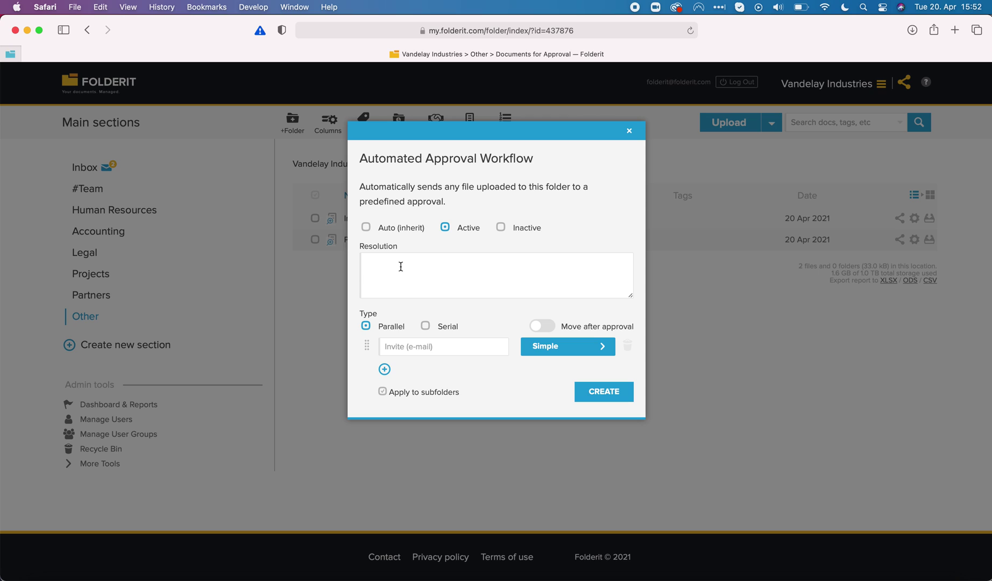
pyautogui.write('I')
pyautogui.click(426, 327)
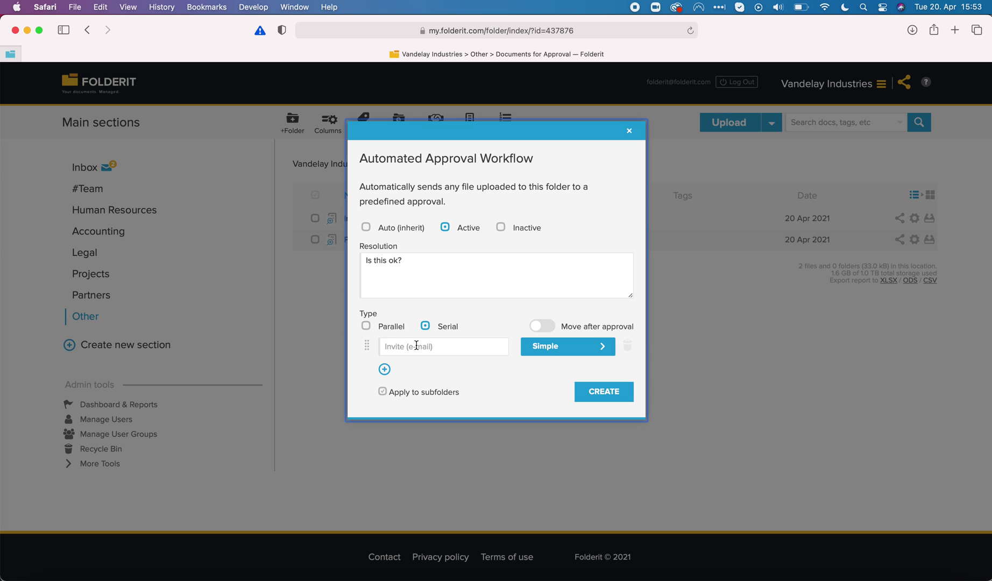
# - Add the suggested account address as the sole approver, removing the extra empty rows
pyautogui.click(415, 345)
pyautogui.write('fil')
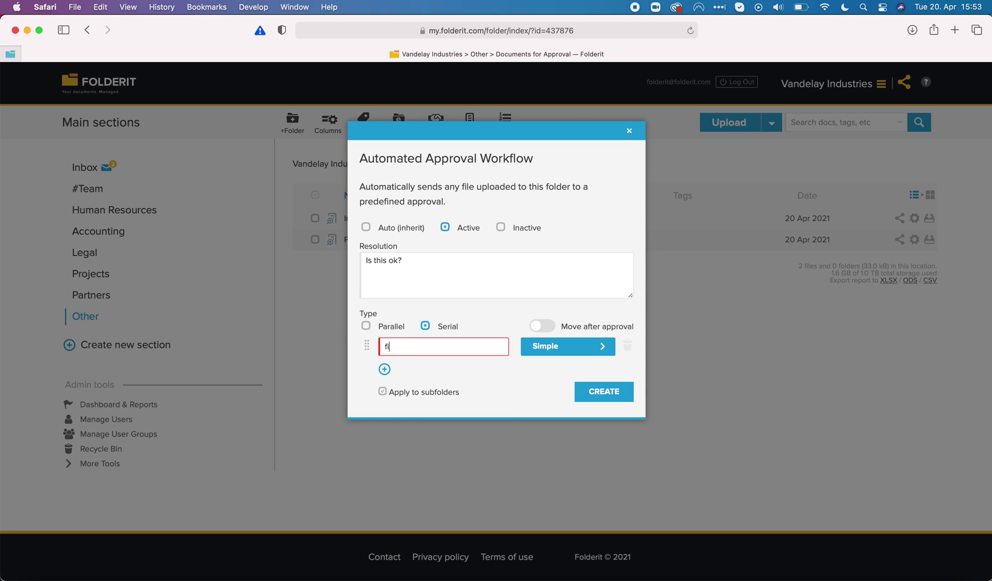
pyautogui.press('BackSpace')
pyautogui.press('BackSpace')
pyautogui.press('BackSpace')
pyautogui.write('fold')
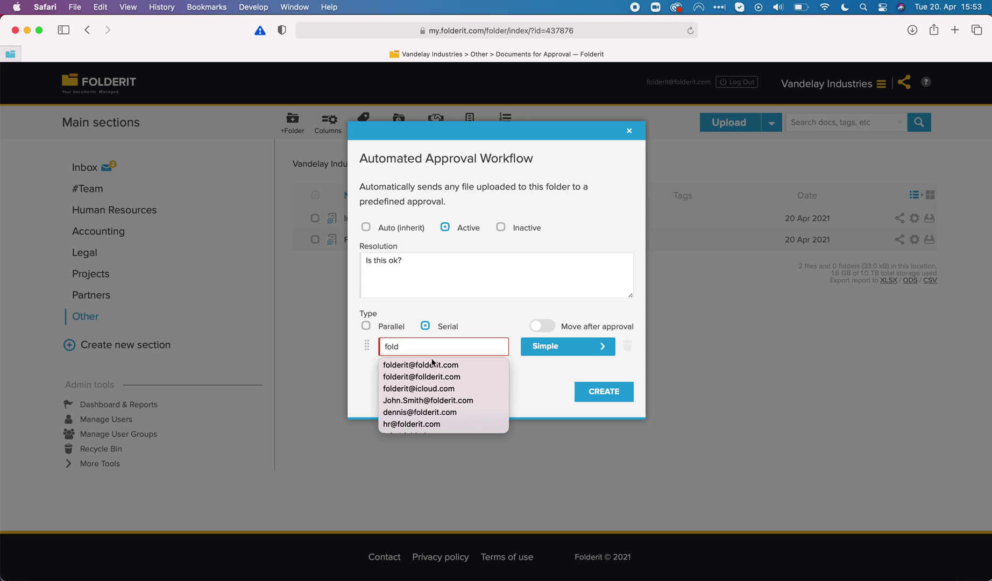
pyautogui.click(432, 371)
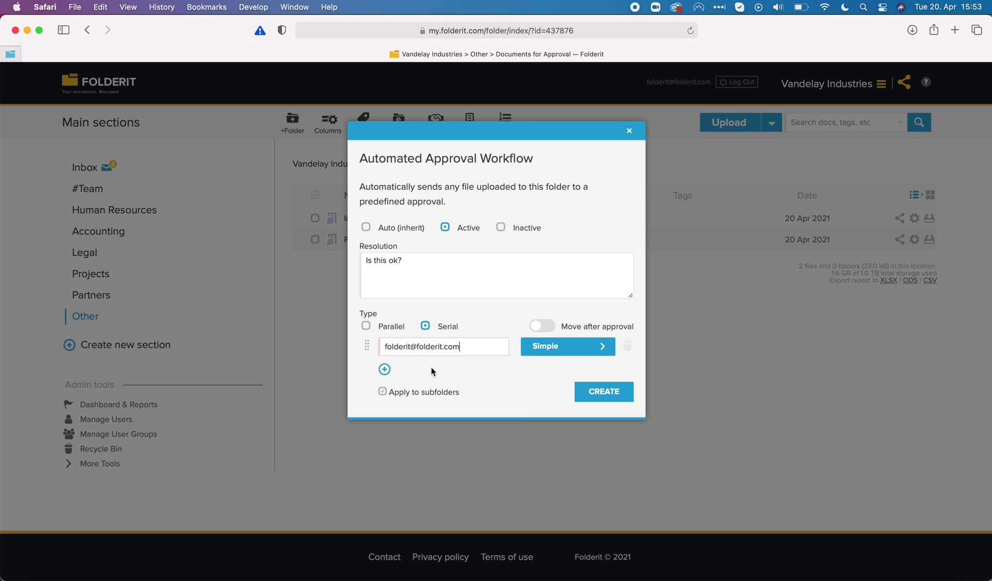
pyautogui.click(384, 370)
pyautogui.click(384, 395)
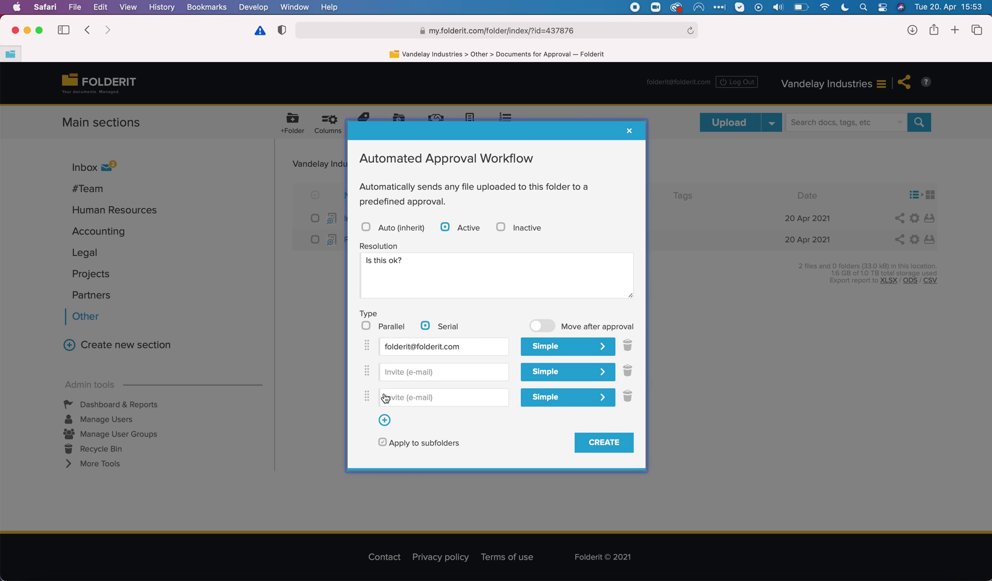
pyautogui.click(627, 396)
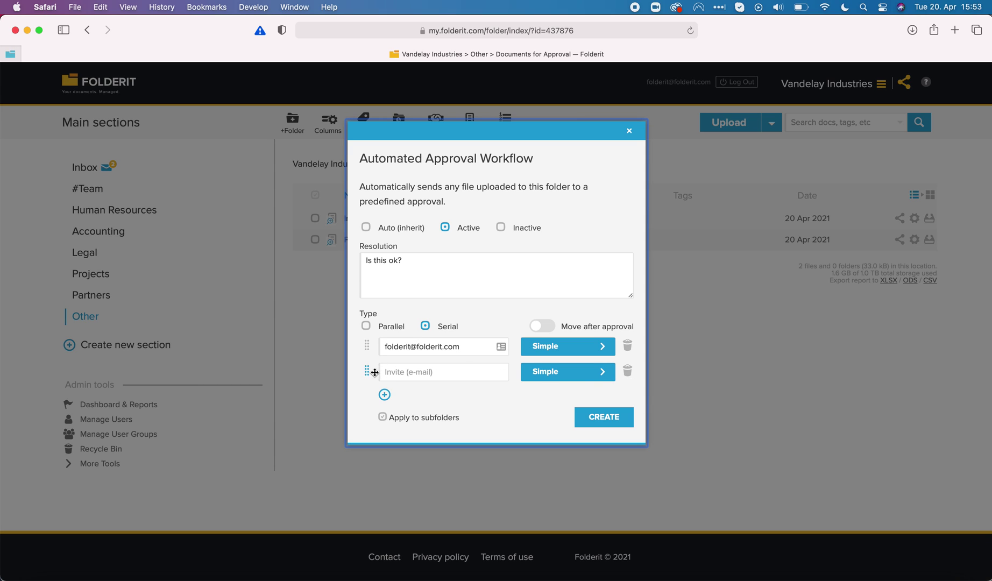
pyautogui.moveTo(366, 371)
pyautogui.mouseDown()
pyautogui.moveTo(365, 340)
pyautogui.moveTo(366, 381)
pyautogui.moveTo(367, 370)
pyautogui.mouseUp()
pyautogui.click(627, 371)
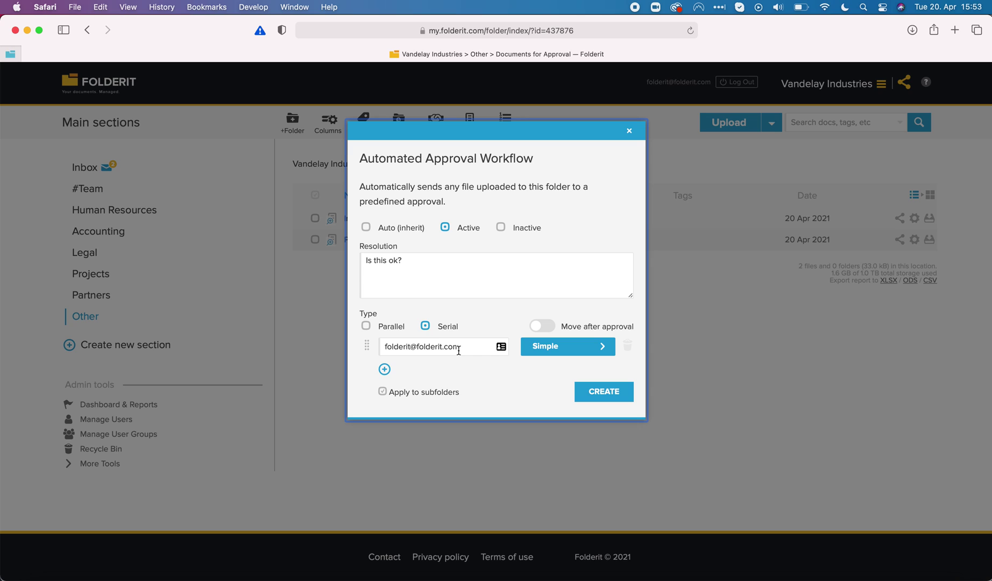
# - Enable Move after approval with Other > Approved Documents as the destination
pyautogui.click(550, 329)
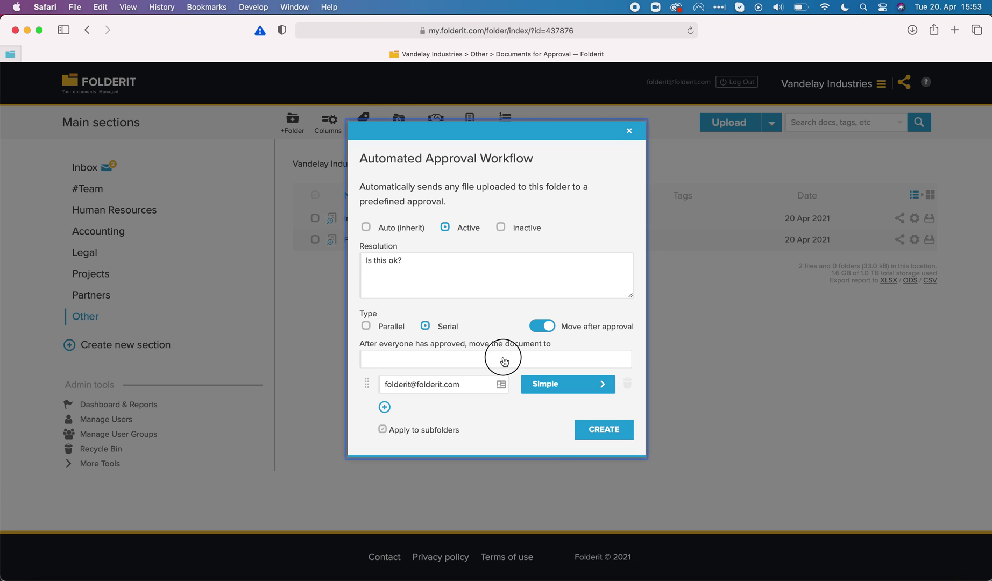
pyautogui.click(504, 359)
pyautogui.click(367, 133)
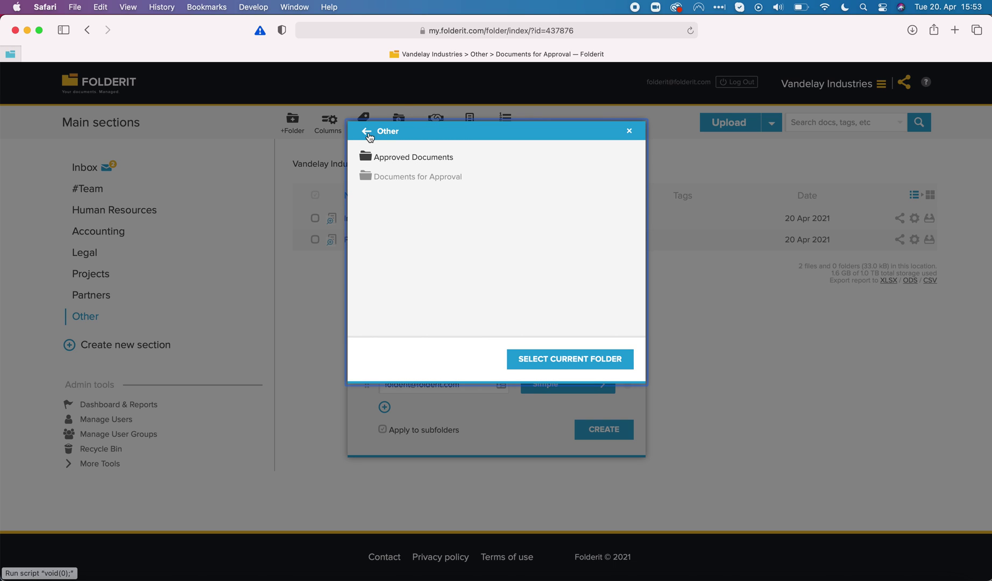
pyautogui.click(389, 156)
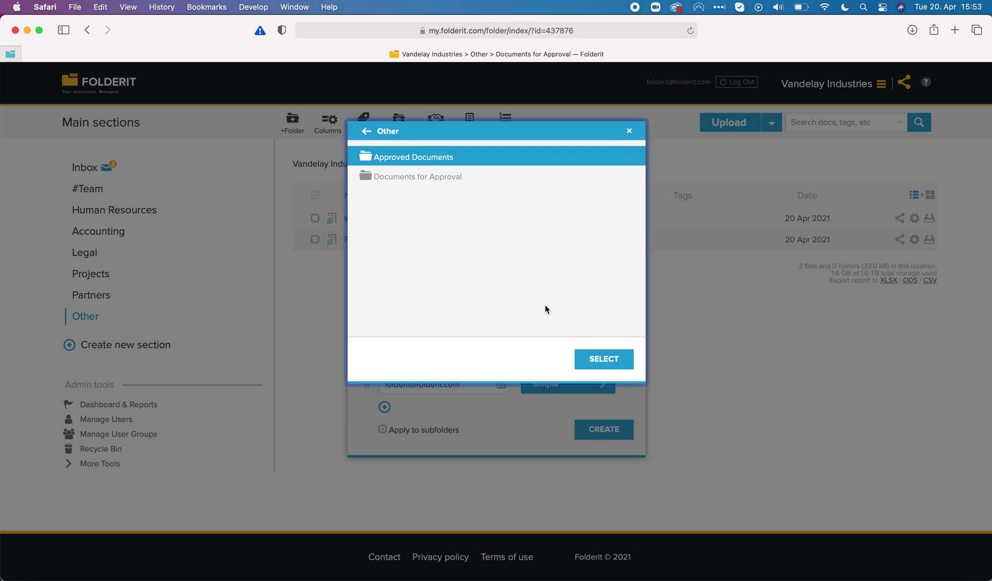
pyautogui.click(593, 362)
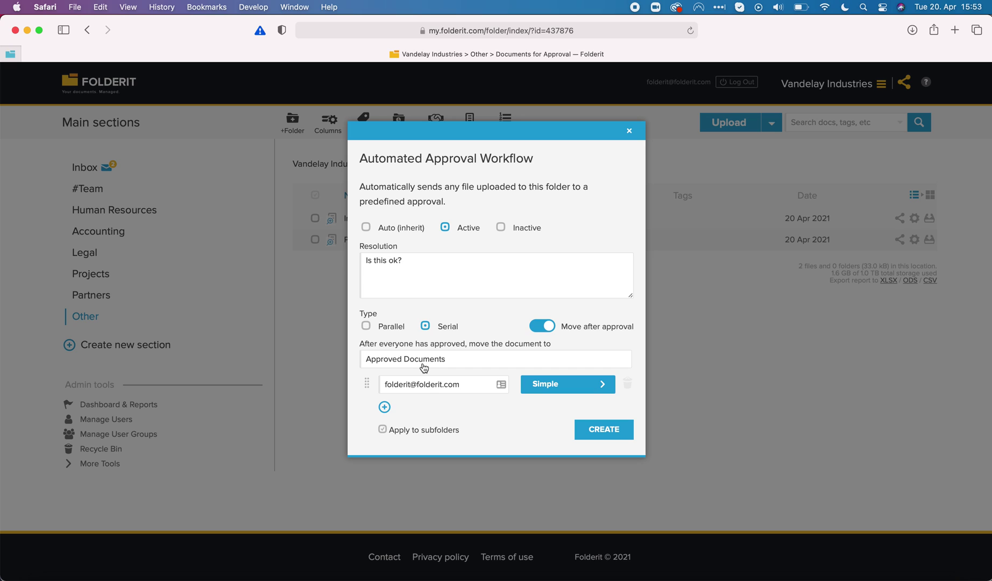
# - Keep the workflow applied to subfolders and create the automated approval
pyautogui.click(383, 432)
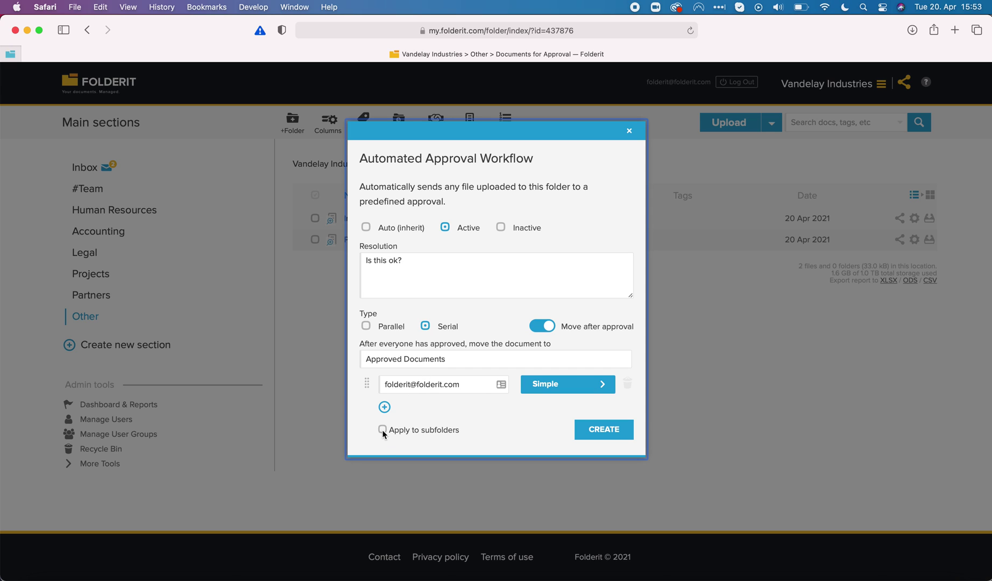
pyautogui.click(383, 433)
pyautogui.click(605, 429)
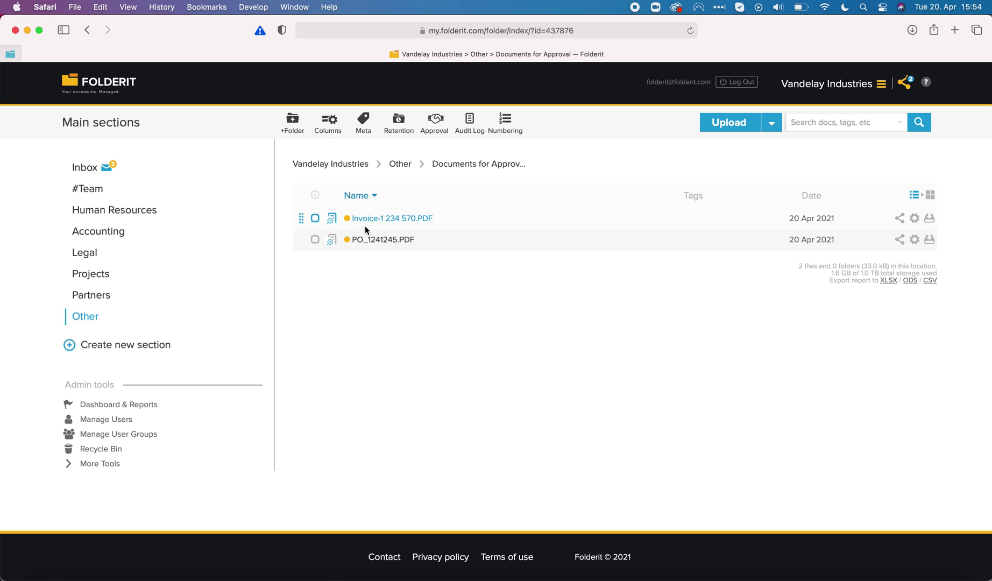
# - Verify Invoice-1 234 570.PDF's audit log shows 'Started approval workflow' and view its workflow
pyautogui.click(367, 219)
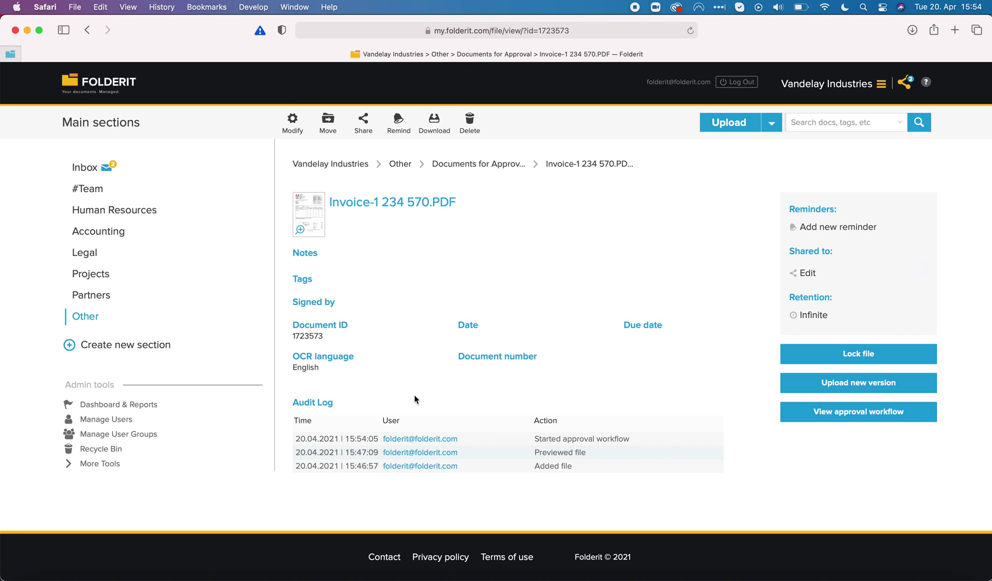
pyautogui.moveTo(534, 438); pyautogui.dragTo(632, 441)
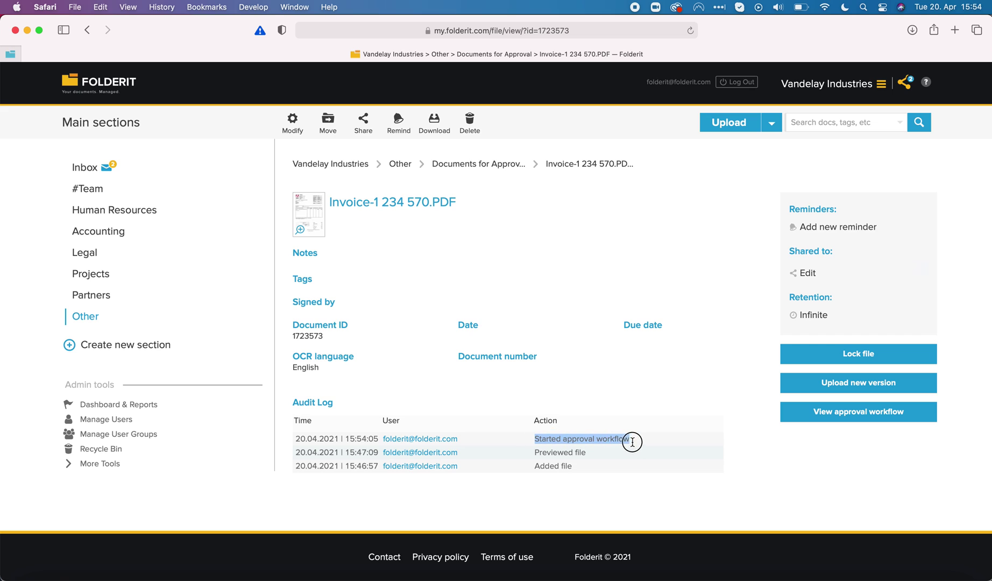
pyautogui.click(652, 435)
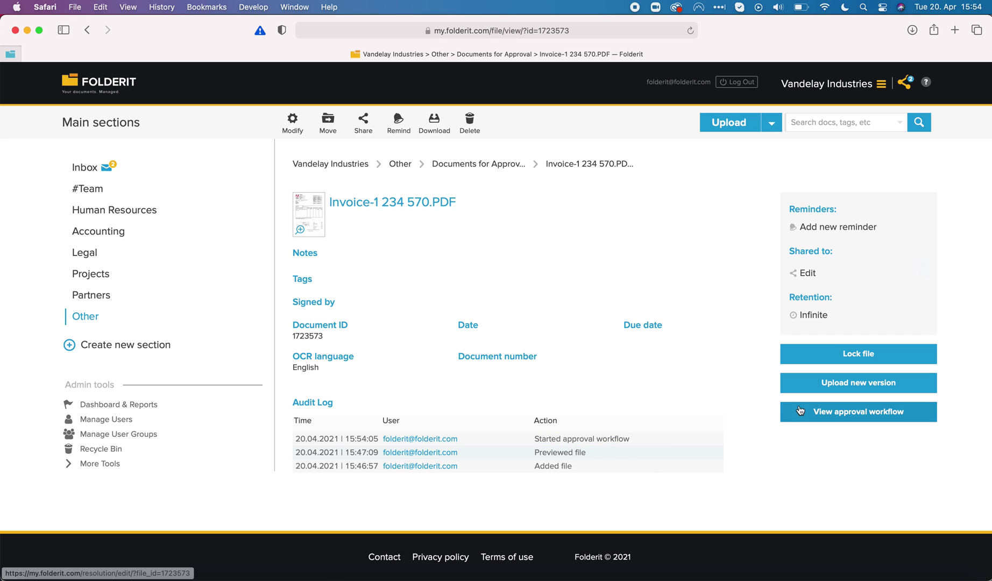
pyautogui.click(848, 416)
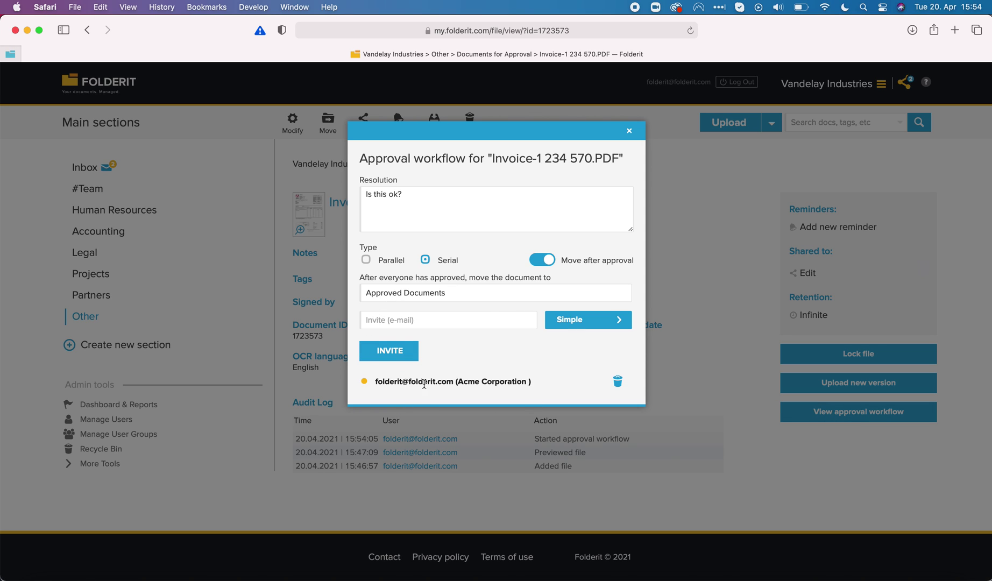
pyautogui.click(742, 262)
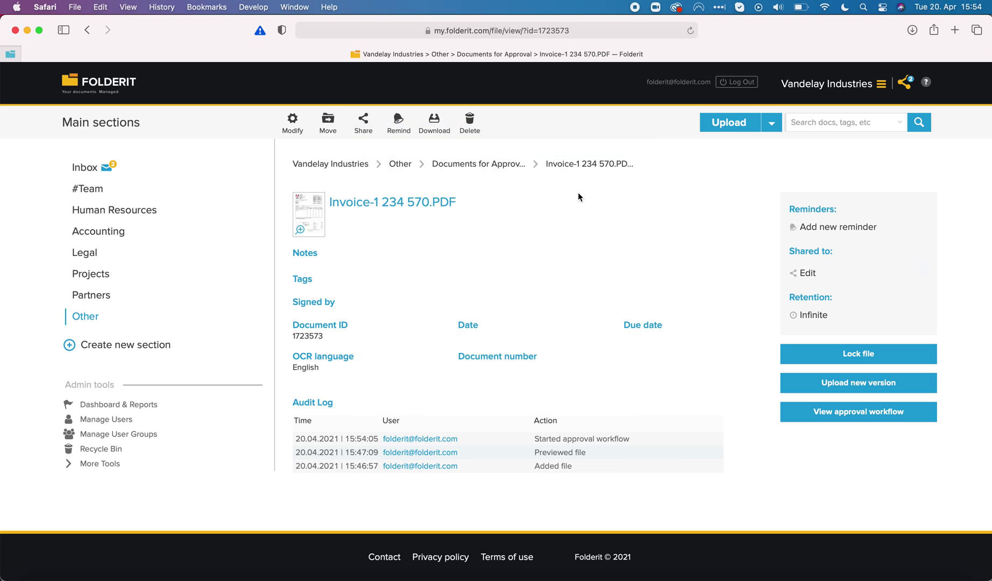
pyautogui.click(509, 171)
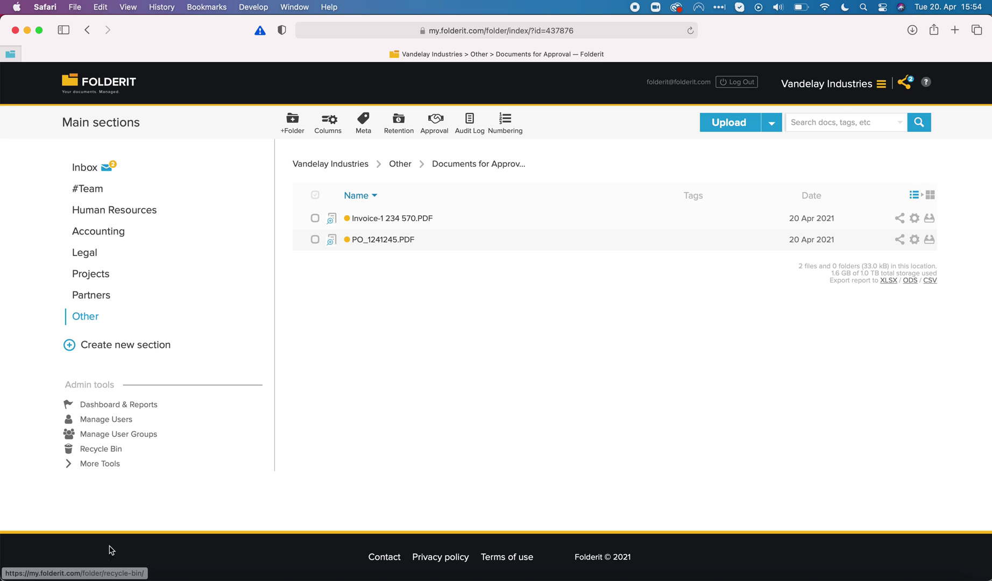
# - Upload Tax law.jpg from the local Accounting folder into Documents for Approval
pyautogui.click(36, 574)
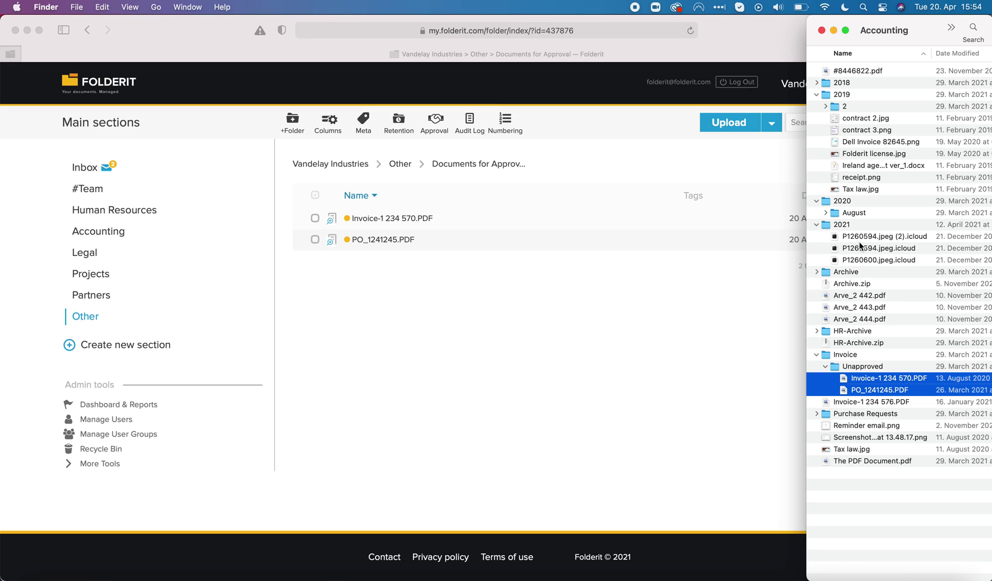
pyautogui.moveTo(863, 191); pyautogui.dragTo(558, 239)
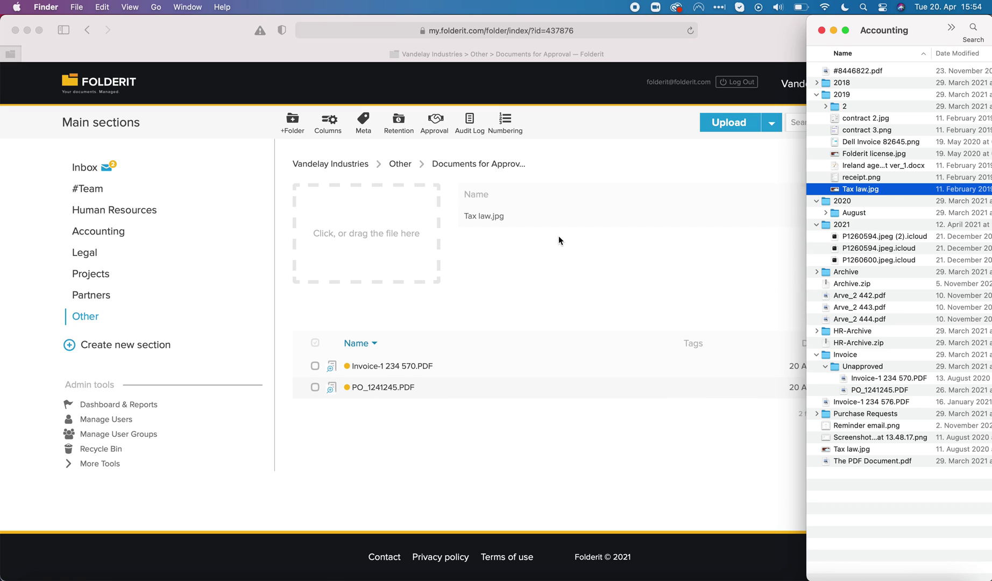
pyautogui.click(513, 317)
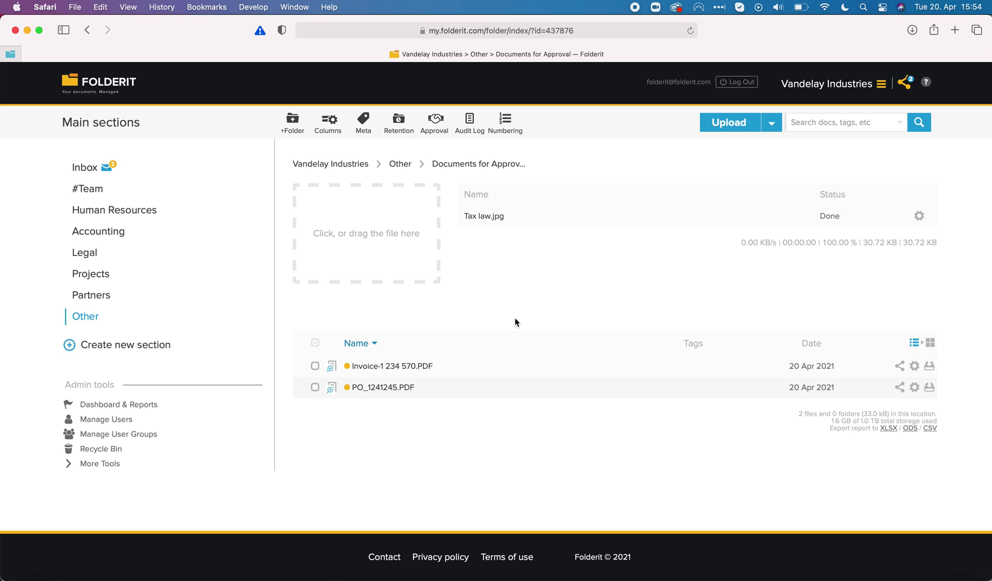
pyautogui.click(481, 164)
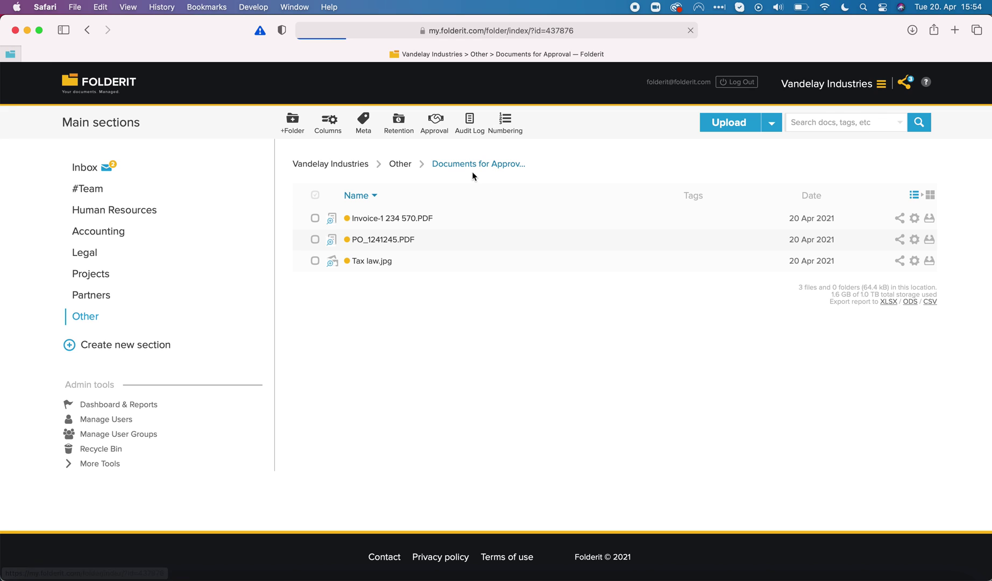
# - Open Tax law.jpg and confirm its approval workflow started automatically
pyautogui.click(359, 260)
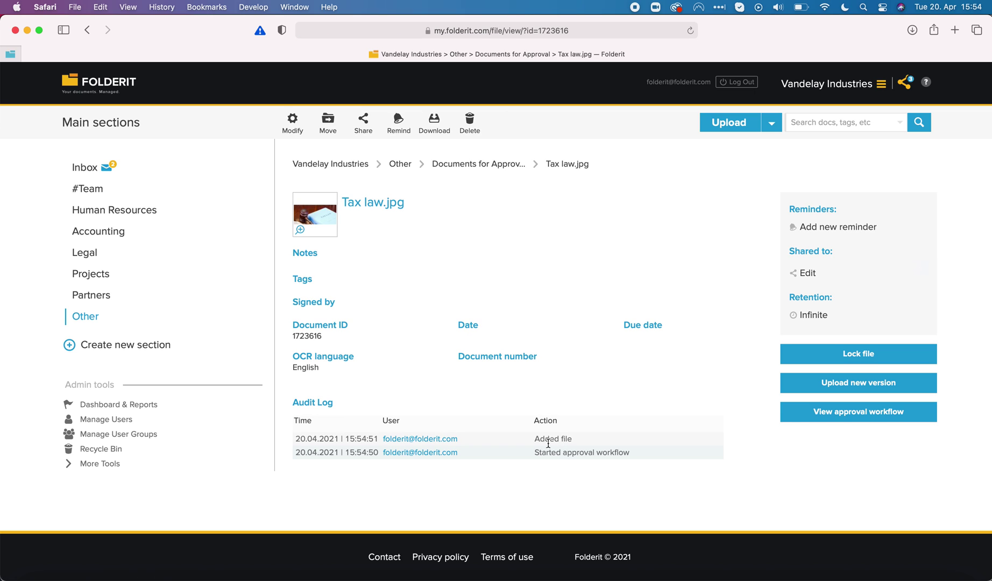
pyautogui.click(841, 416)
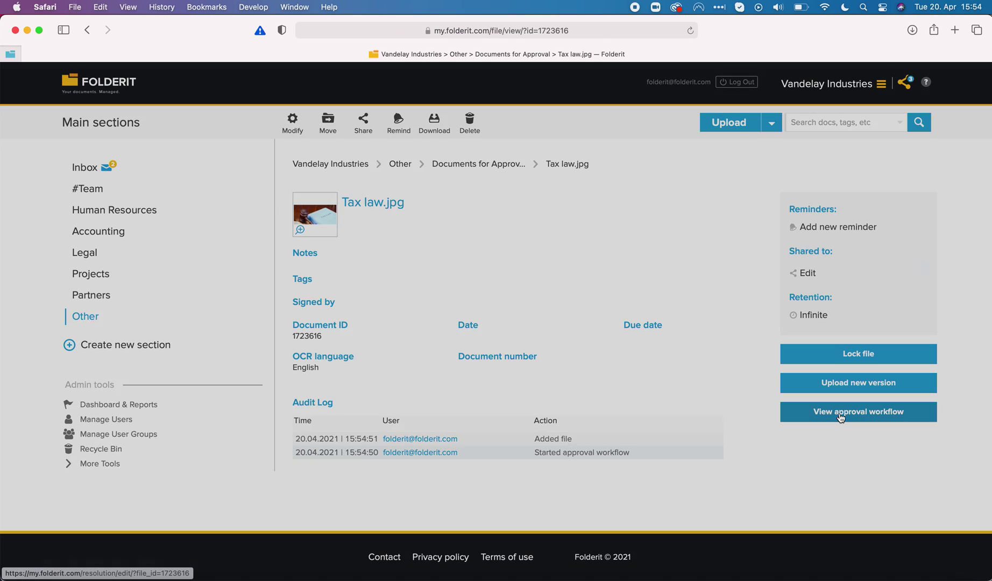
pyautogui.click(736, 302)
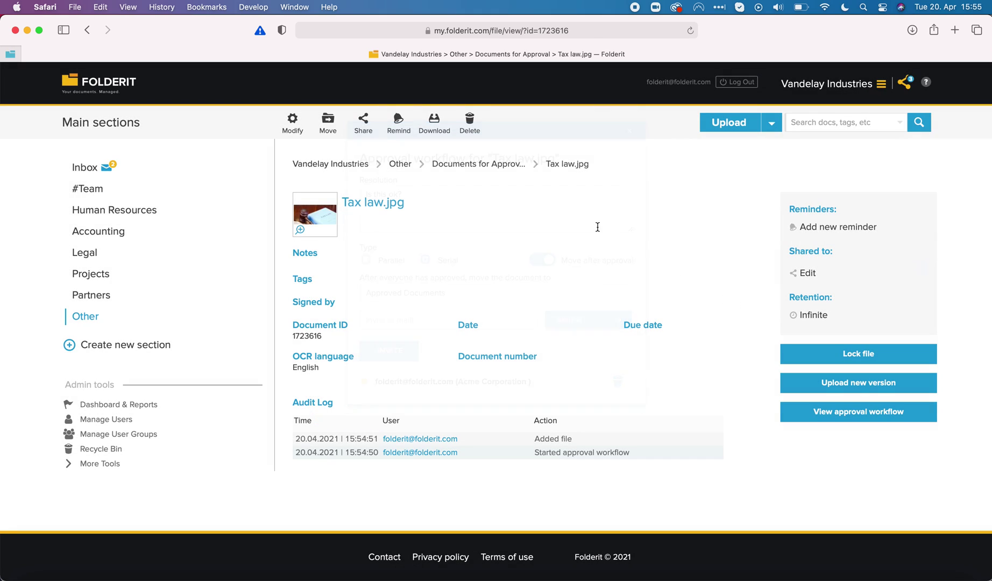
pyautogui.click(513, 168)
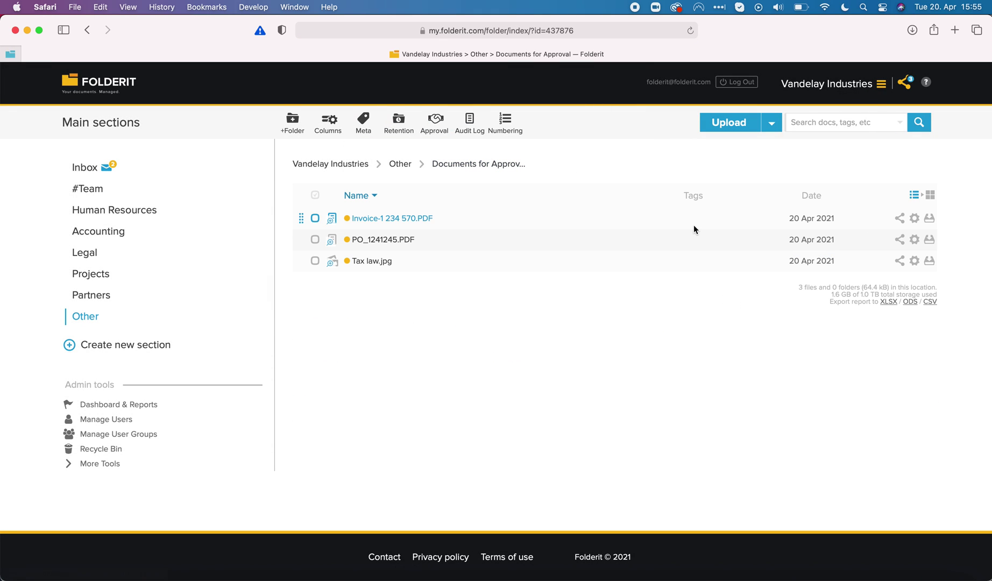
# - Open Tax law.jpg's approval request and comment 'No, change everything. See comments.'
pyautogui.click(905, 82)
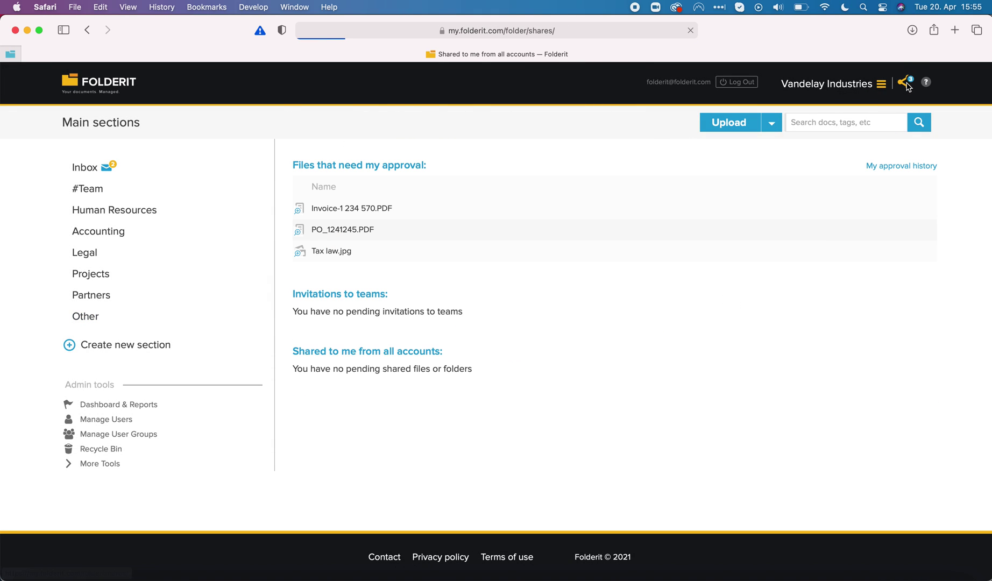
pyautogui.click(330, 251)
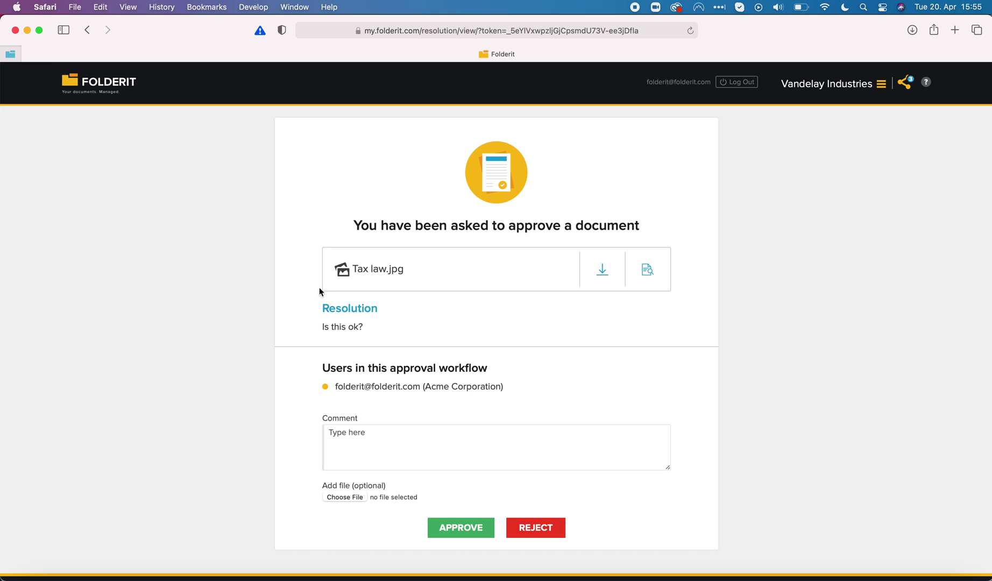
pyautogui.scroll(-2, 324, 377)
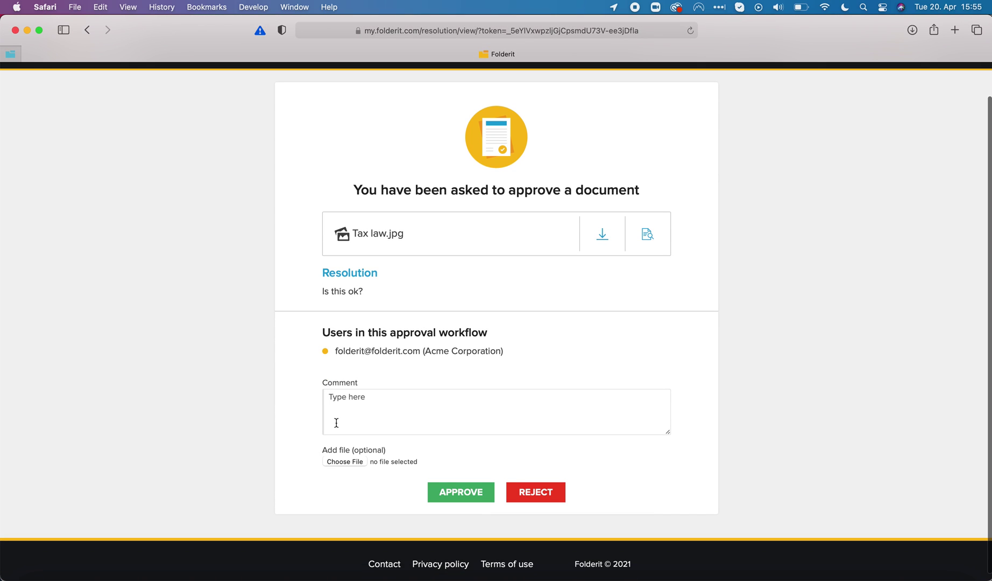
pyautogui.click(362, 420)
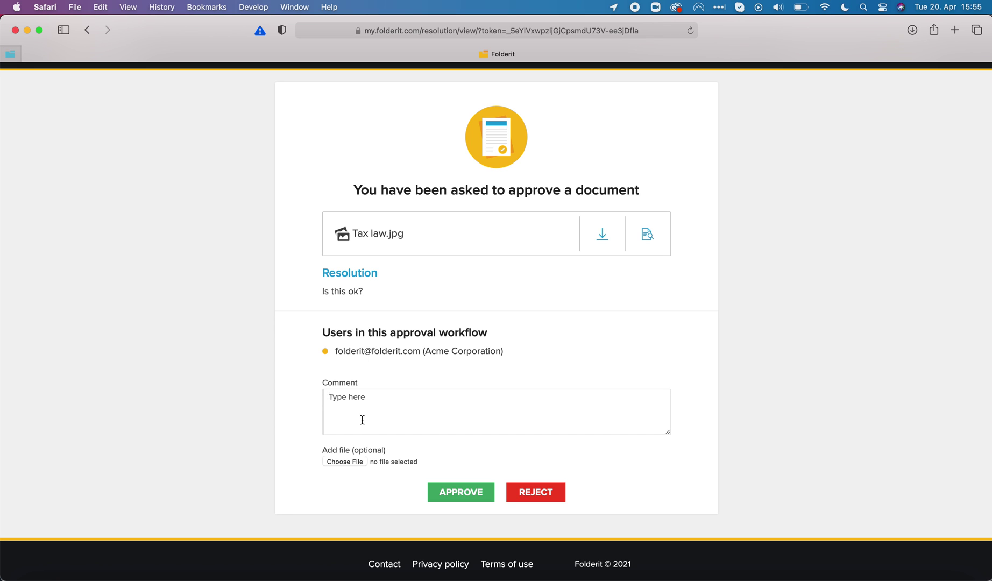
pyautogui.write('No, change everything. See comments.')
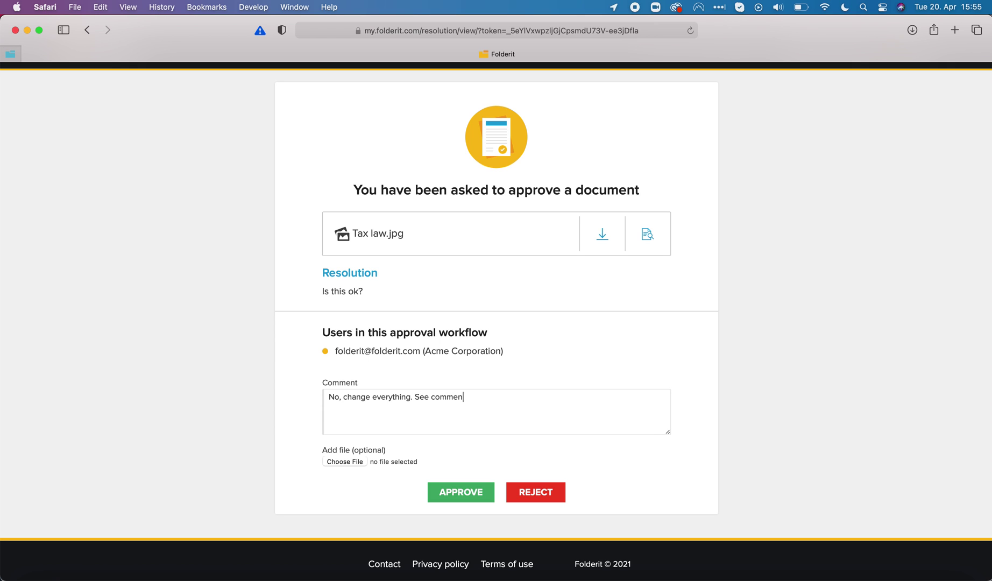
# - Attach Contract%201.doc to the decision and reject Tax law.jpg
pyautogui.click(343, 461)
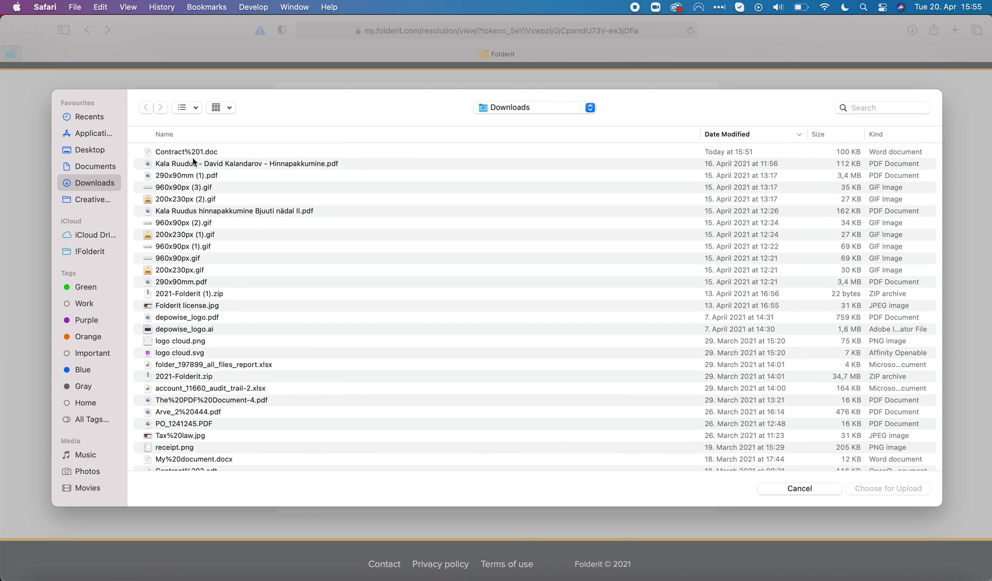
pyautogui.click(188, 153)
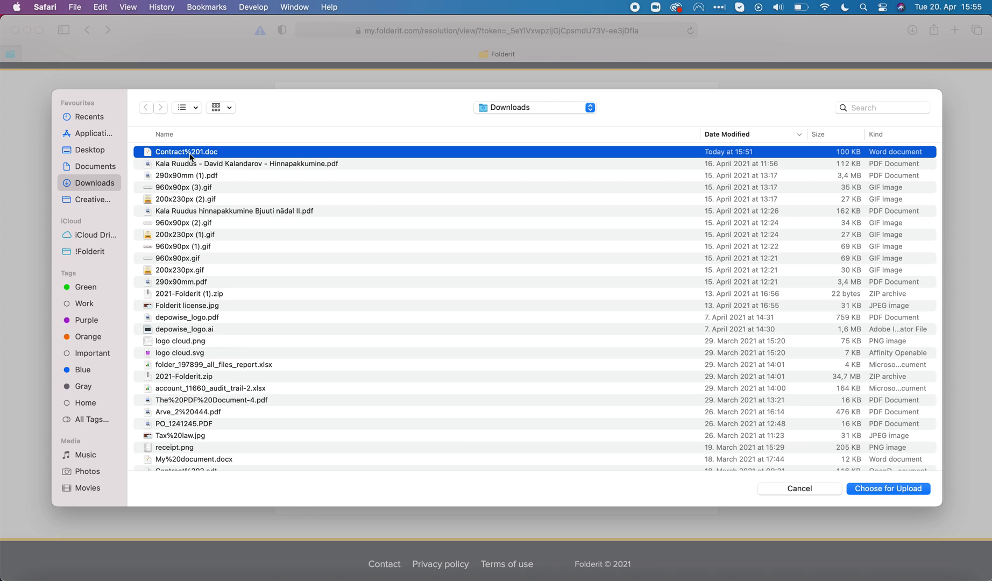
pyautogui.click(884, 489)
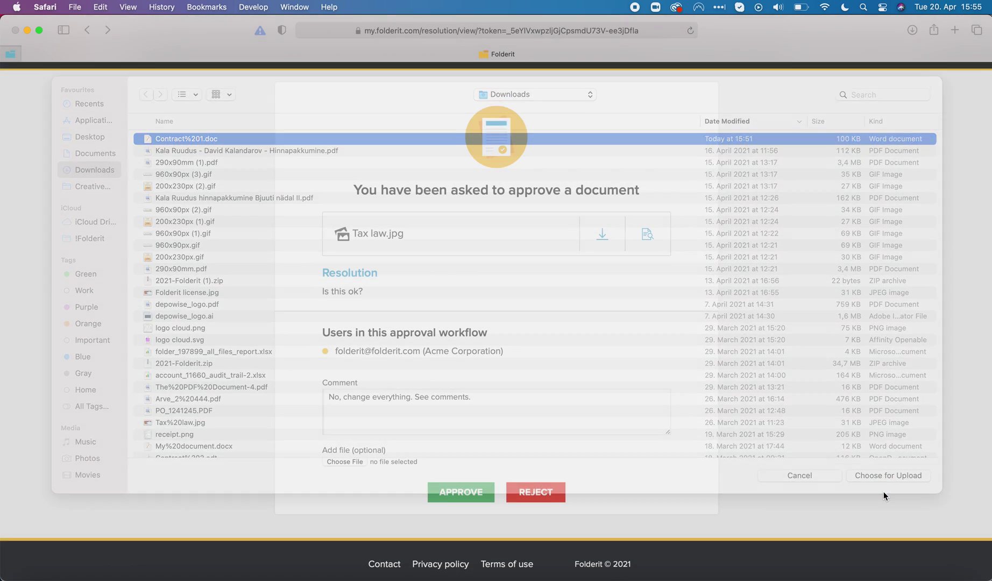
pyautogui.click(549, 492)
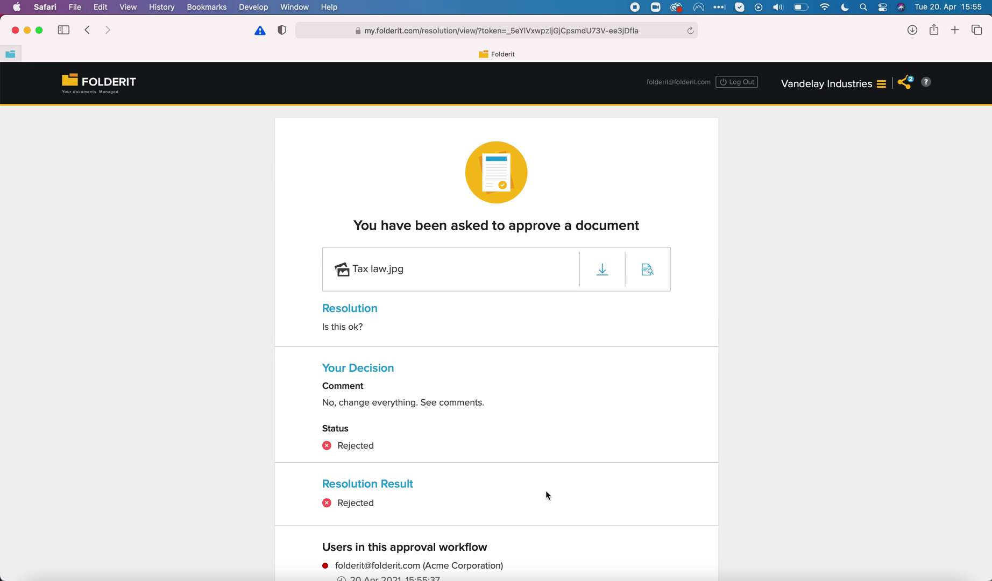
pyautogui.scroll(-2, 346, 409)
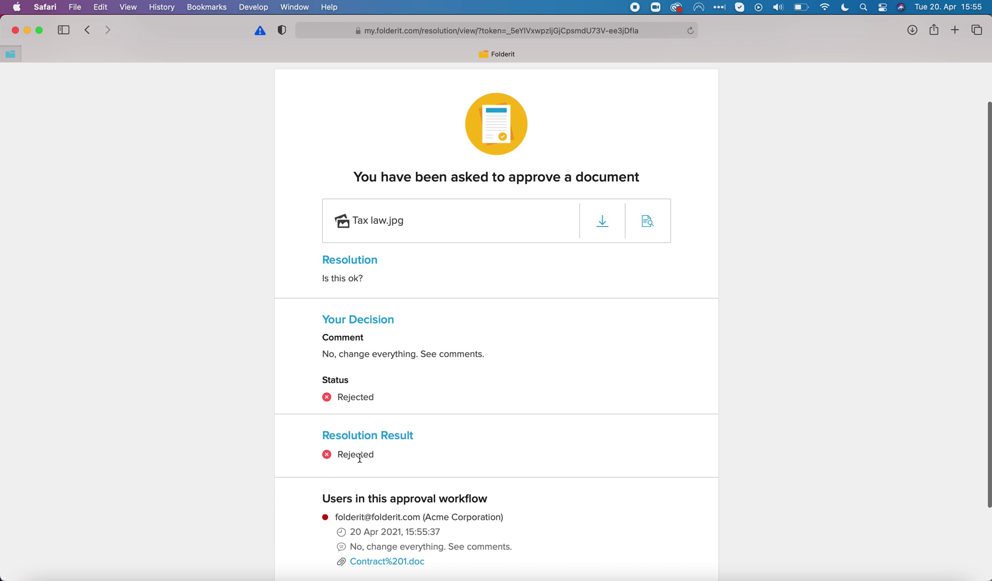
pyautogui.scroll(-2, 371, 453)
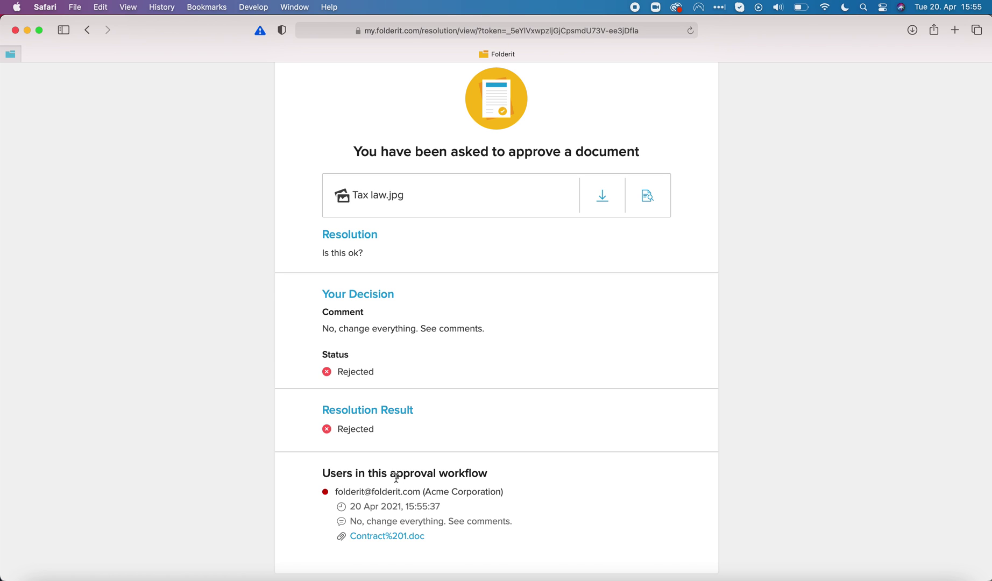
pyautogui.scroll(-3, 395, 478)
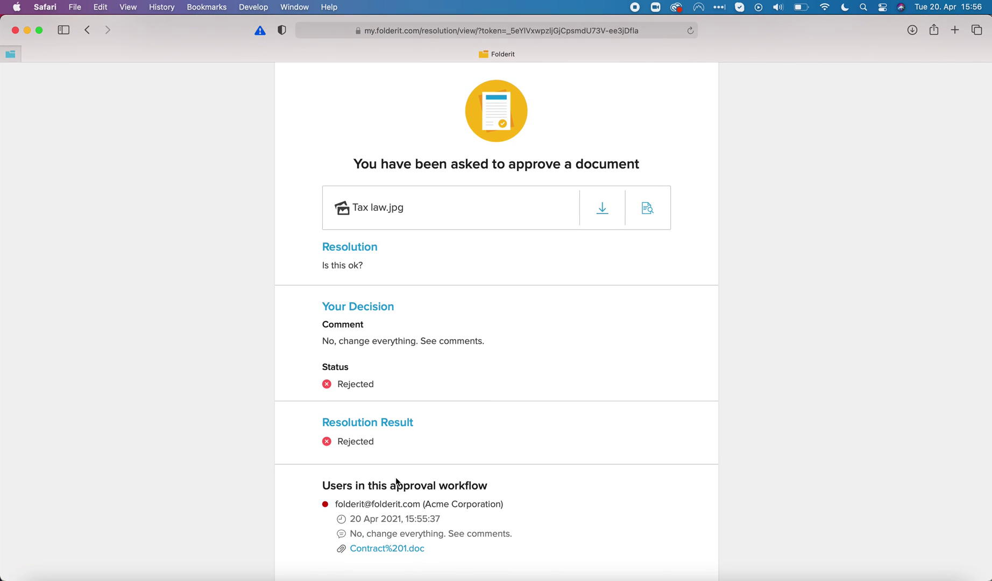
pyautogui.scroll(3, 396, 479)
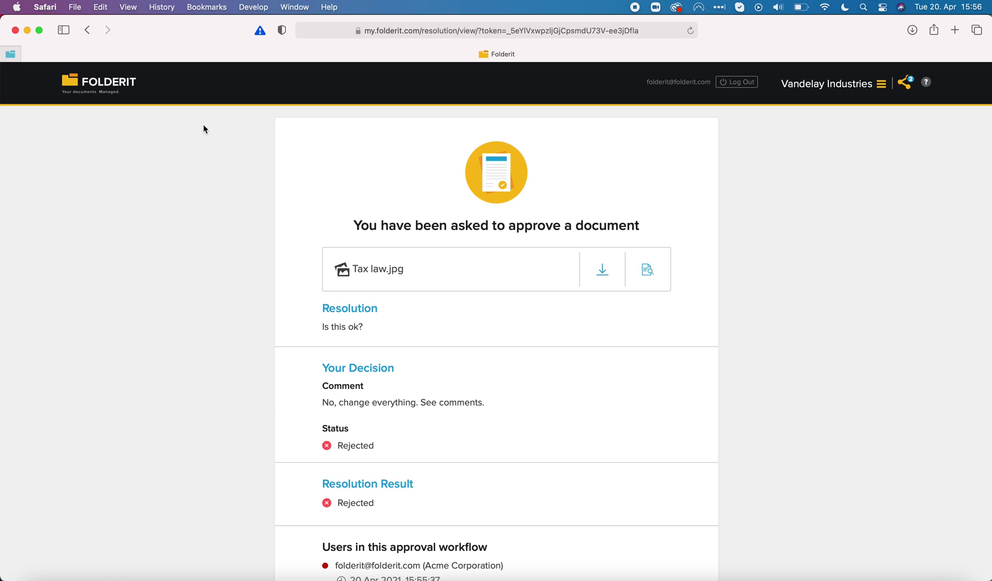
# - Open Tax law.jpg from Other > Documents for Approval and view its approval workflow
pyautogui.click(121, 87)
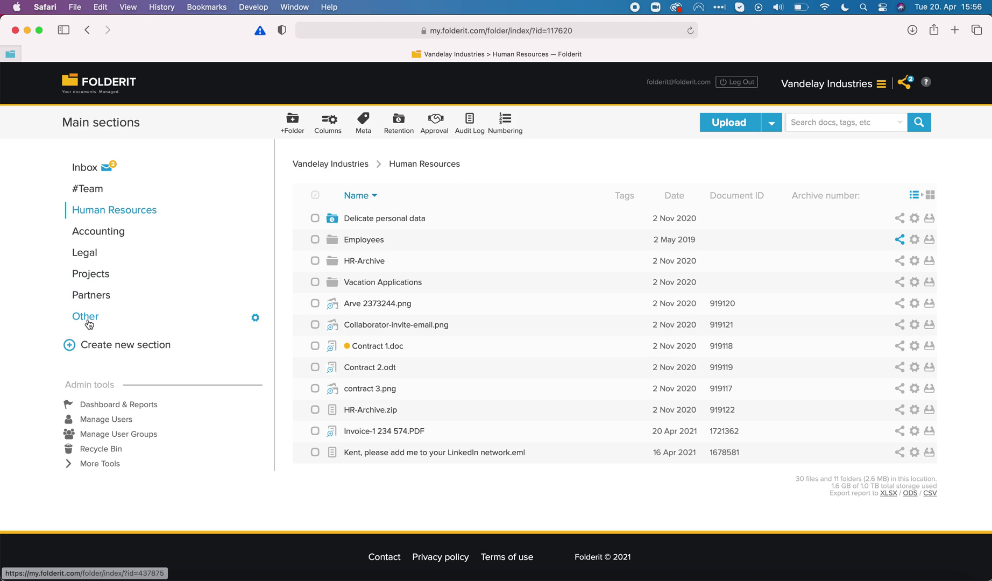
pyautogui.click(88, 317)
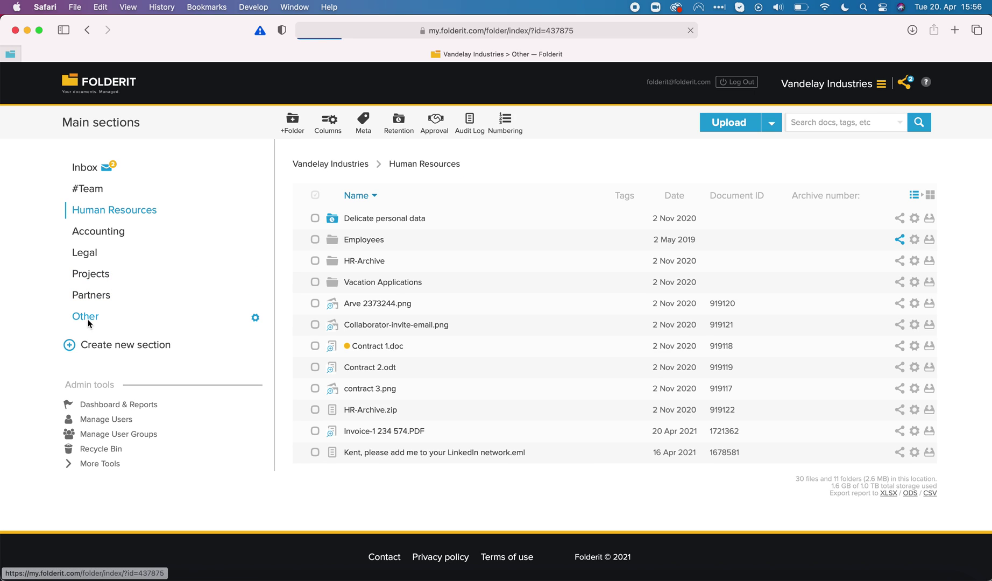
pyautogui.click(388, 242)
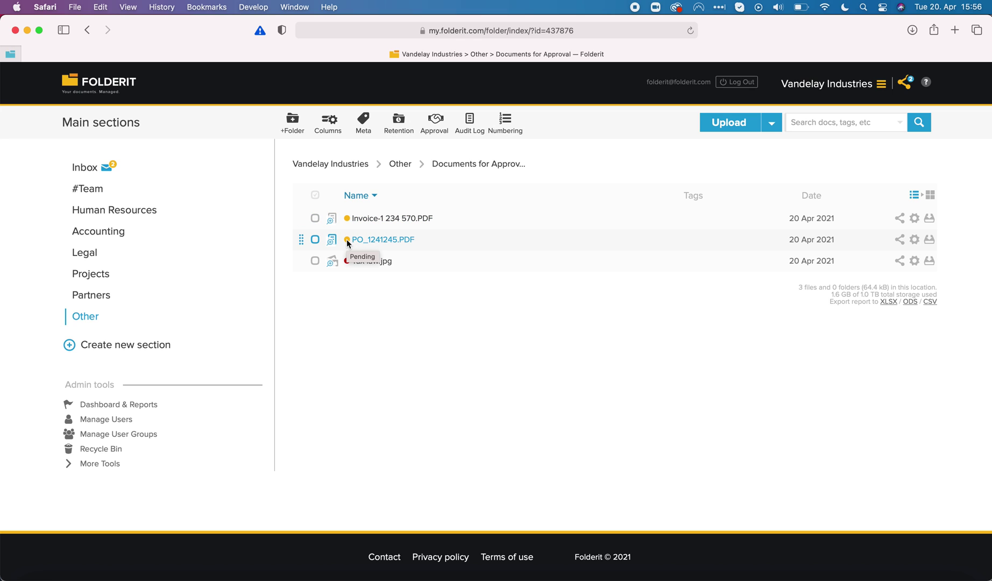
pyautogui.click(365, 263)
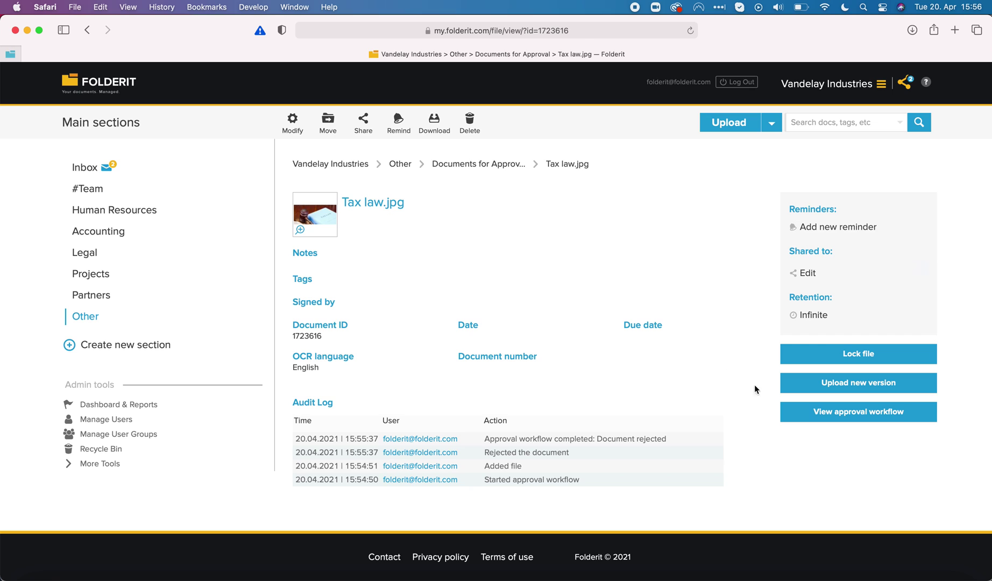
pyautogui.click(831, 415)
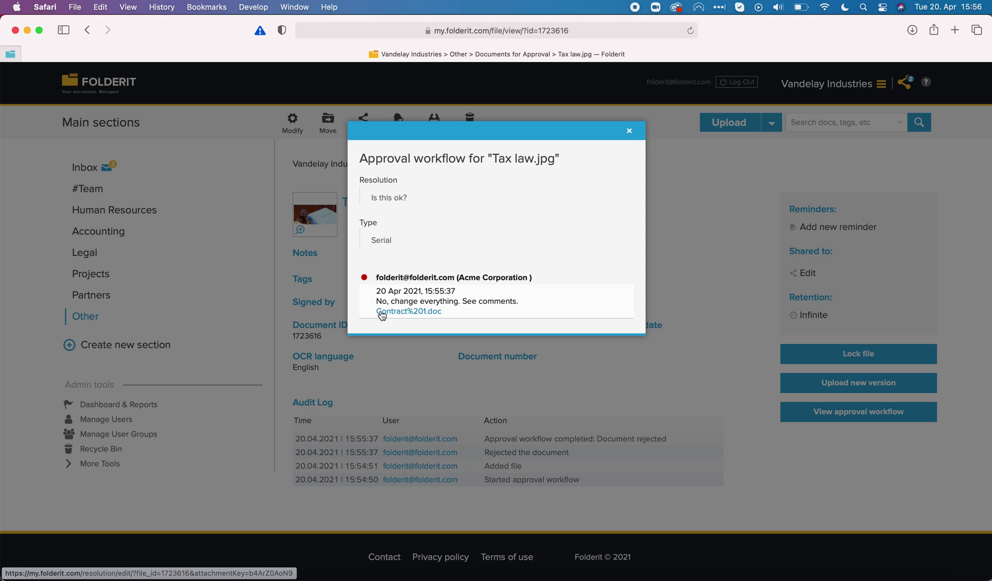
# - Download the attached Contract%201.doc, then close the approval workflow record
pyautogui.click(381, 313)
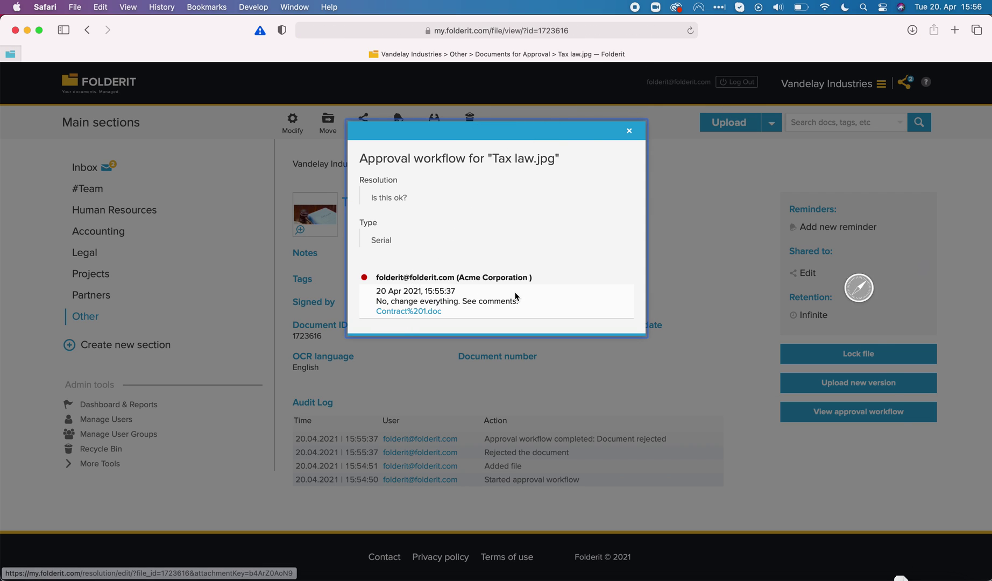
pyautogui.click(630, 131)
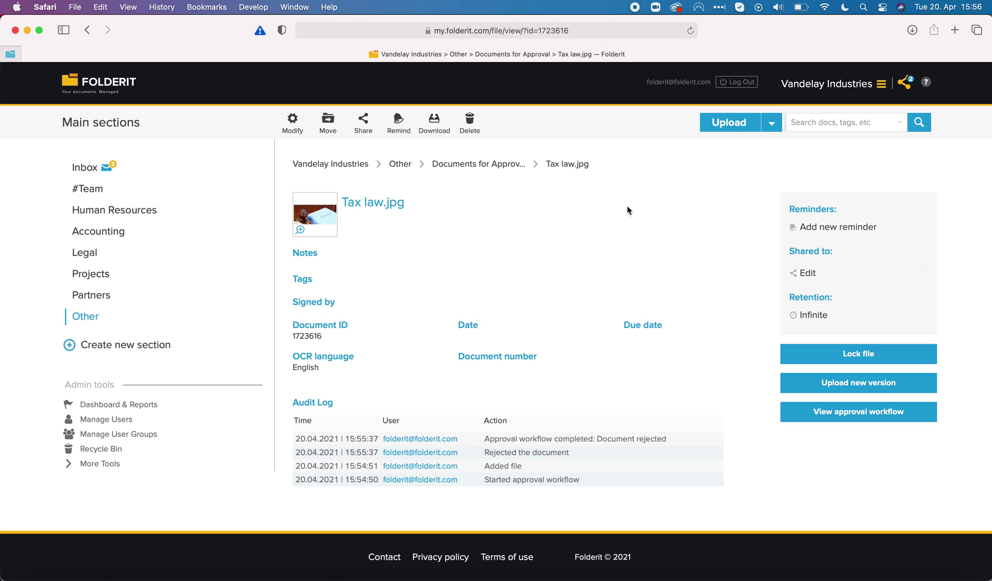
# - Upload Folderit license.jpg from the Accounting folder as a new version of Tax law.jpg
pyautogui.click(806, 383)
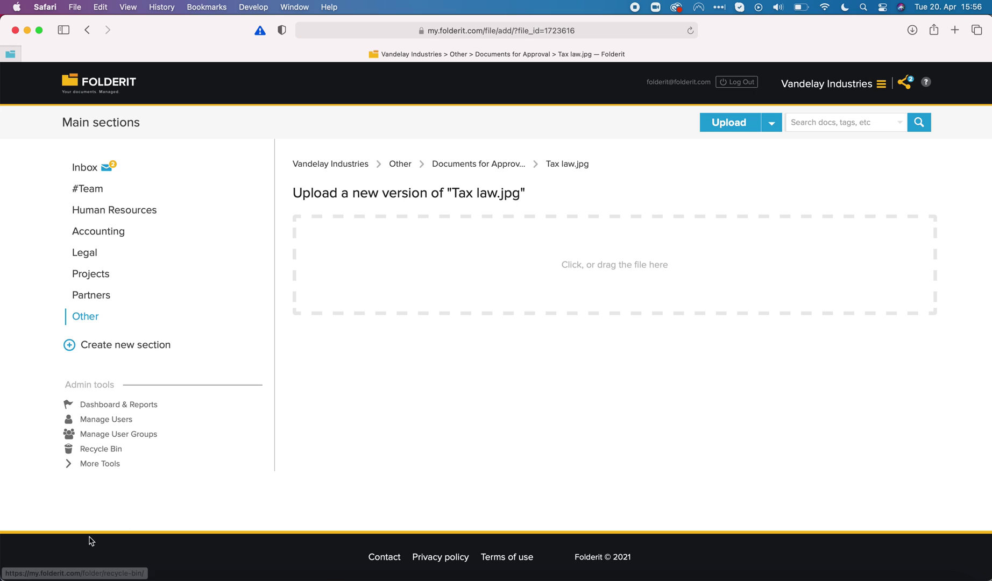
pyautogui.click(36, 577)
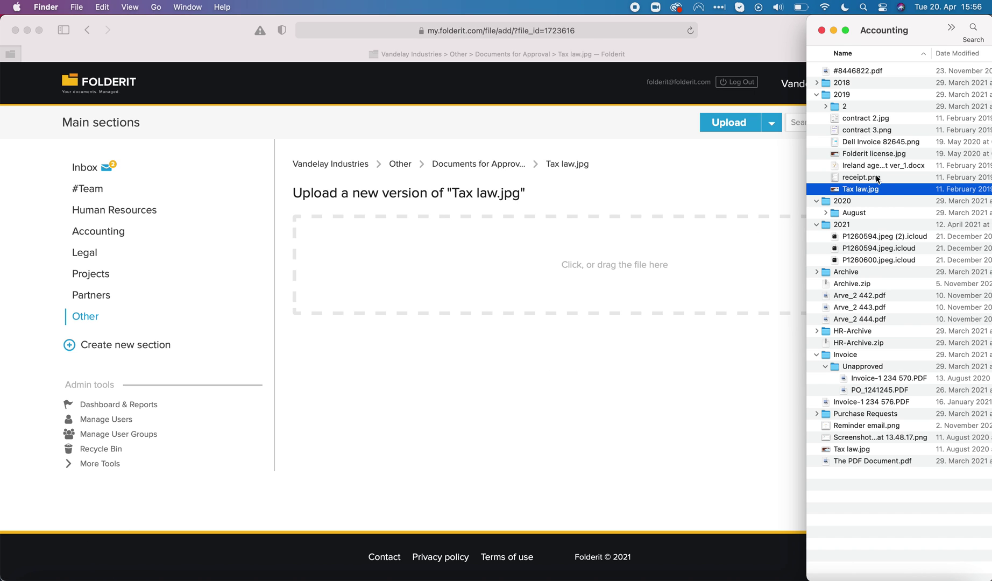
pyautogui.moveTo(876, 156); pyautogui.dragTo(597, 265)
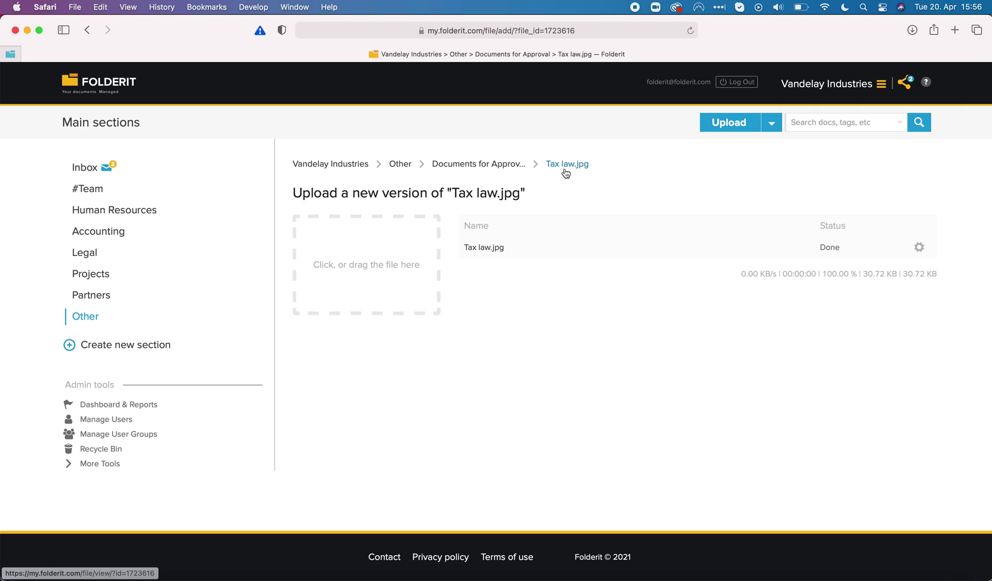
pyautogui.click(565, 170)
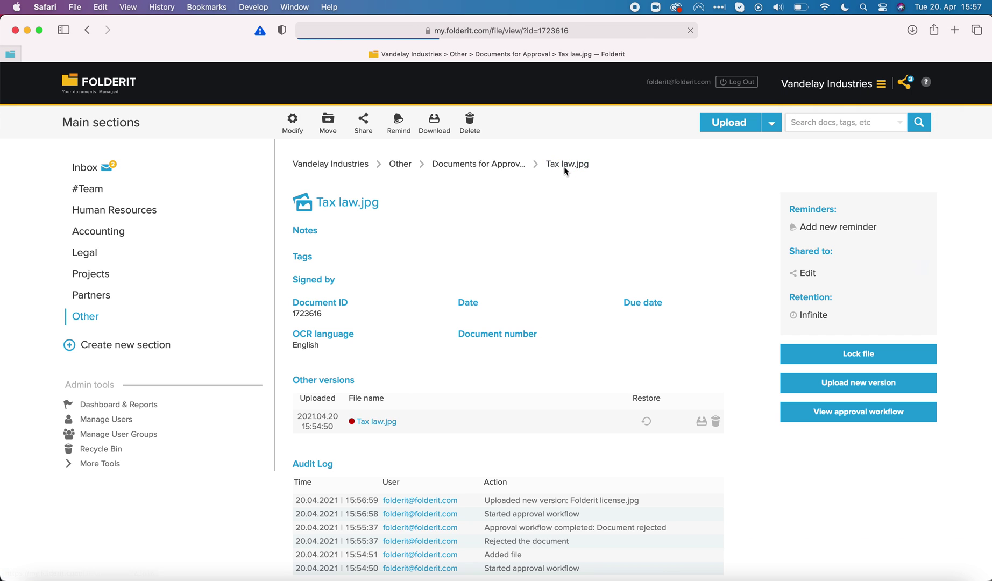
# - Scroll down and highlight the Other versions list holding the original file
pyautogui.scroll(-1, 514, 262)
pyautogui.scroll(-1, 513, 267)
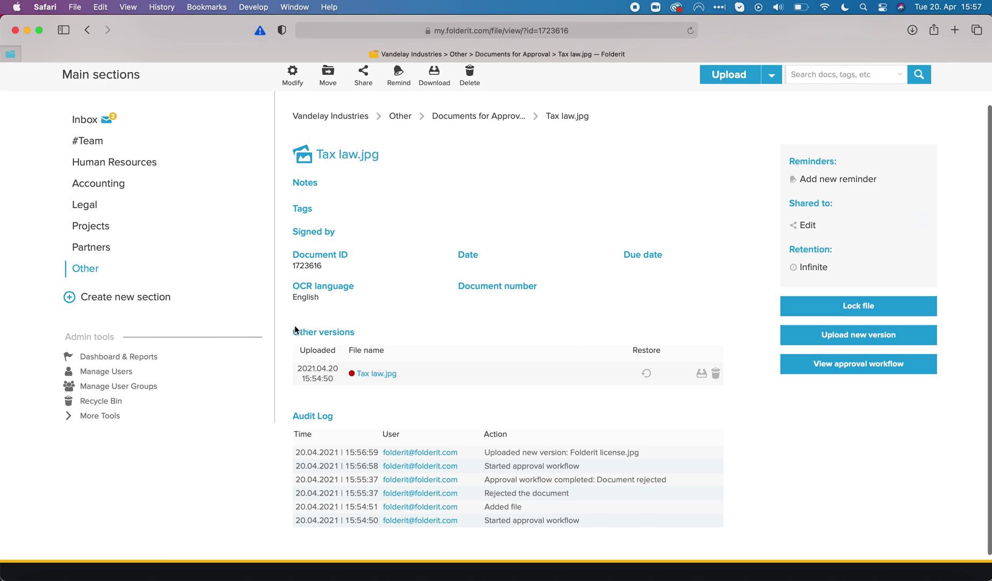
pyautogui.moveTo(295, 330); pyautogui.dragTo(404, 374)
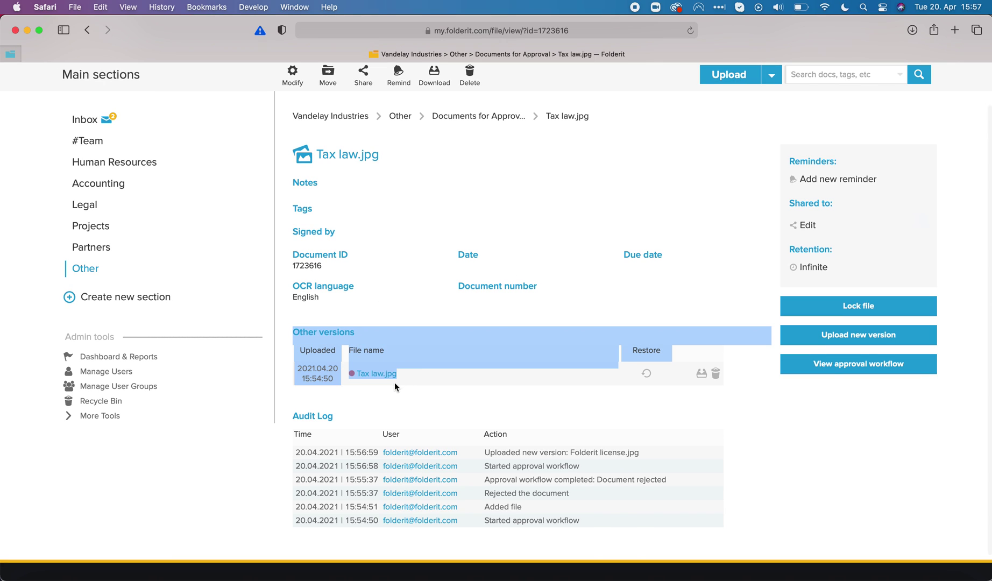
pyautogui.click(394, 387)
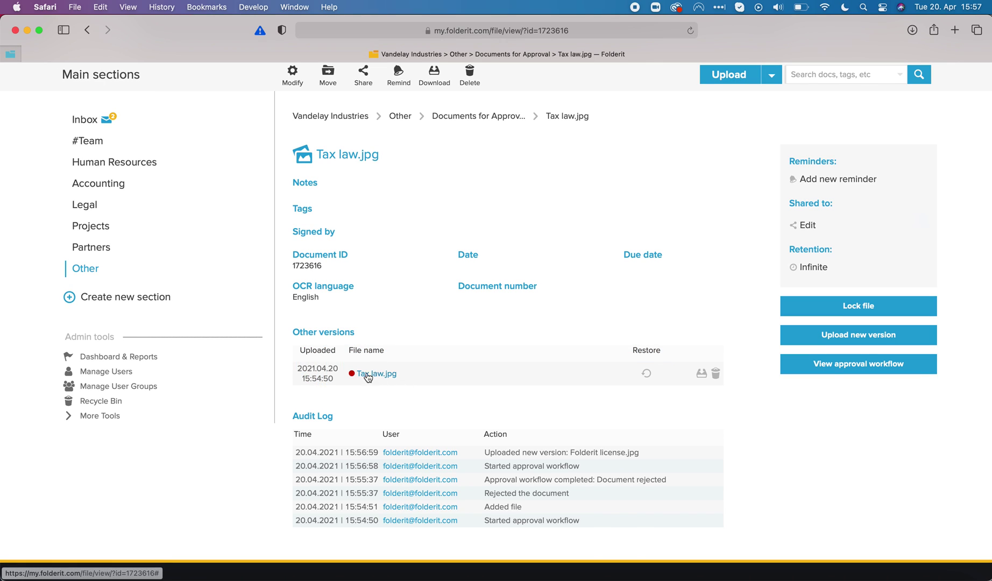
pyautogui.scroll(2, 353, 378)
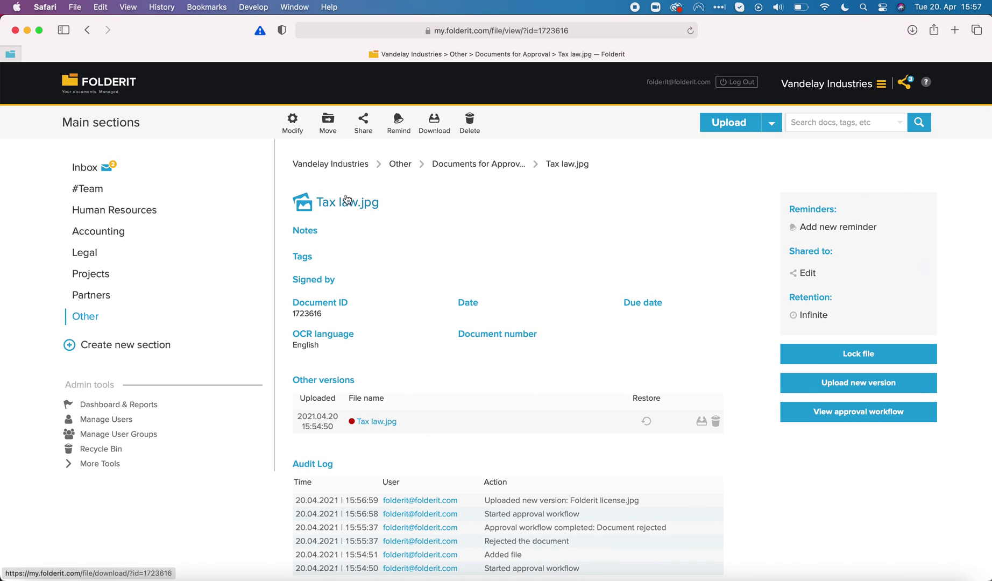
# - Approve Tax law.jpg's new version with the comment 'Yes, Now it is ok!'
pyautogui.click(492, 167)
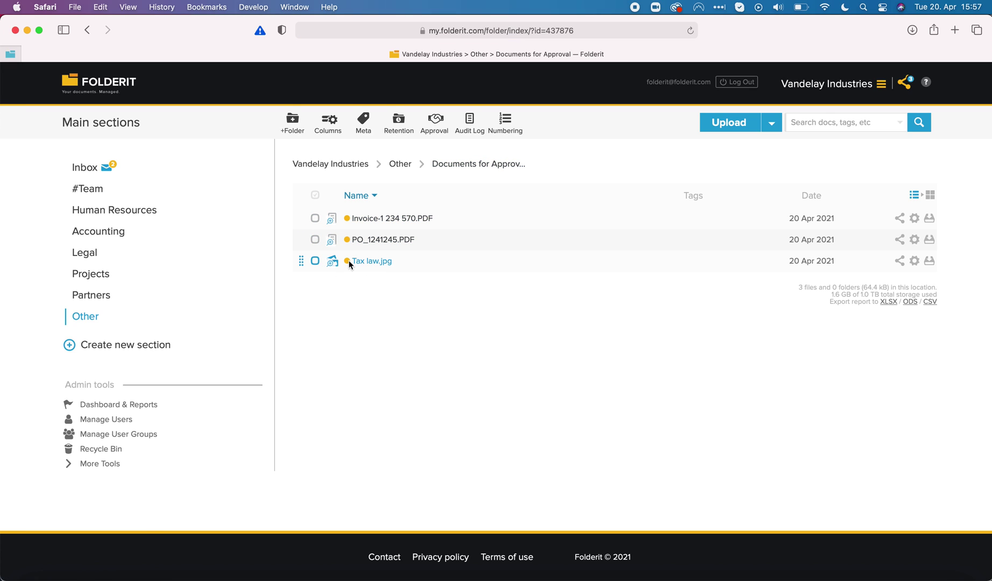
pyautogui.moveTo(349, 260)
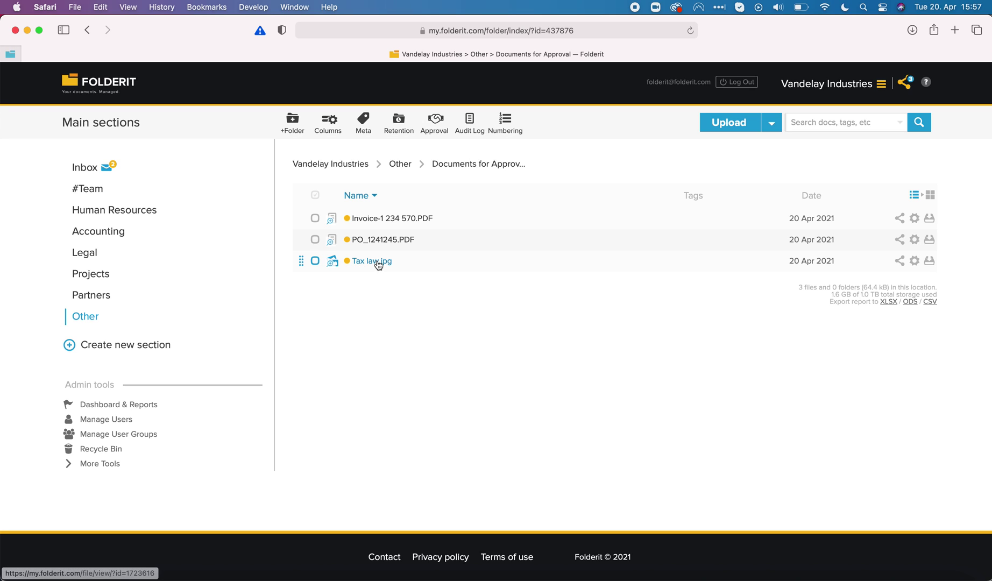
pyautogui.click(908, 84)
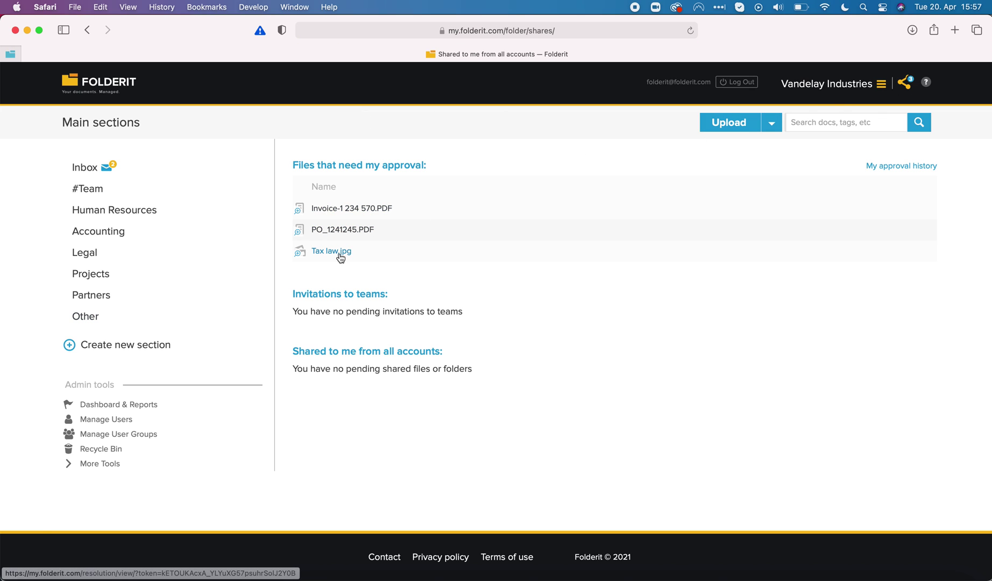
pyautogui.click(332, 251)
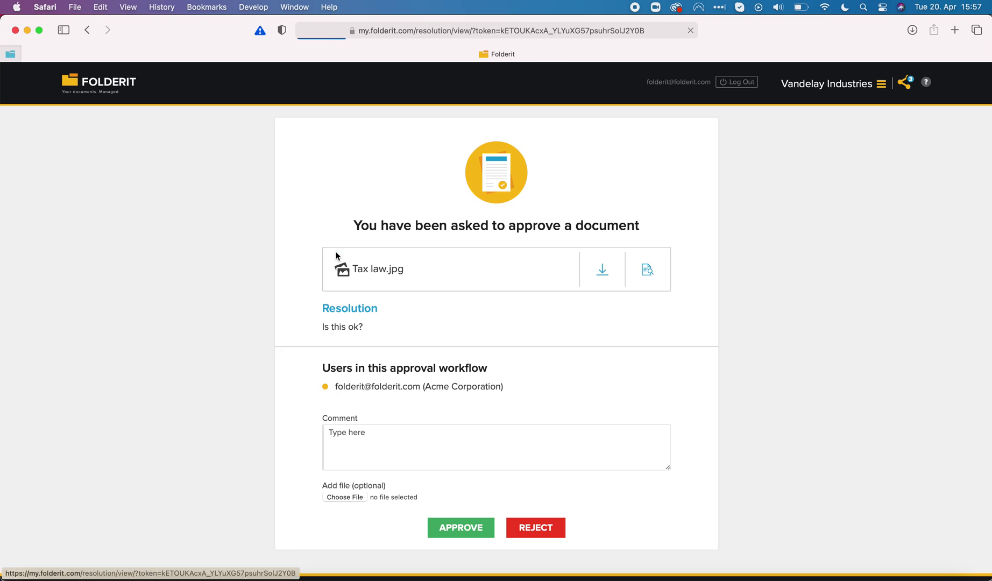
pyautogui.scroll(-1, 369, 403)
pyautogui.click(359, 419)
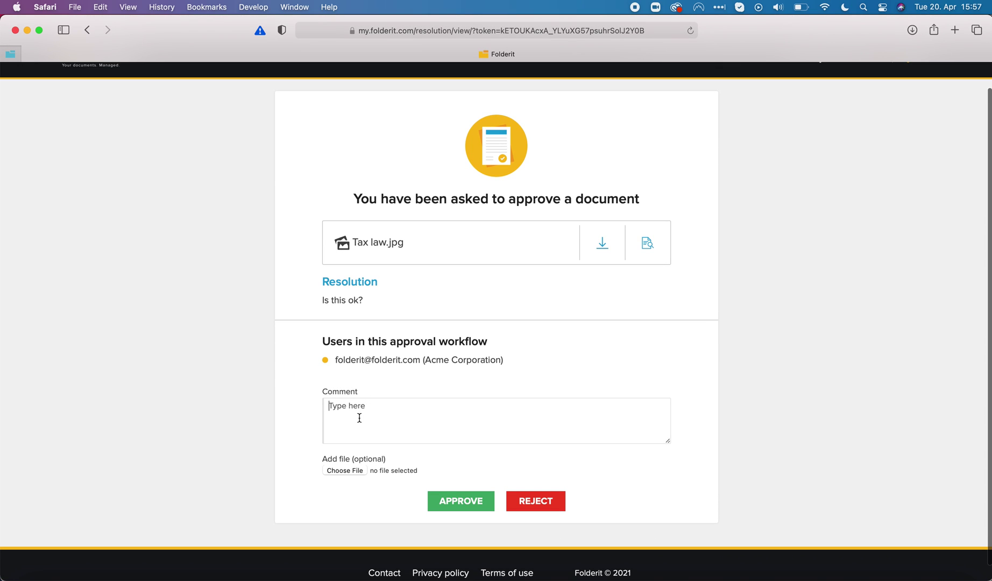
pyautogui.write('Yes, N')
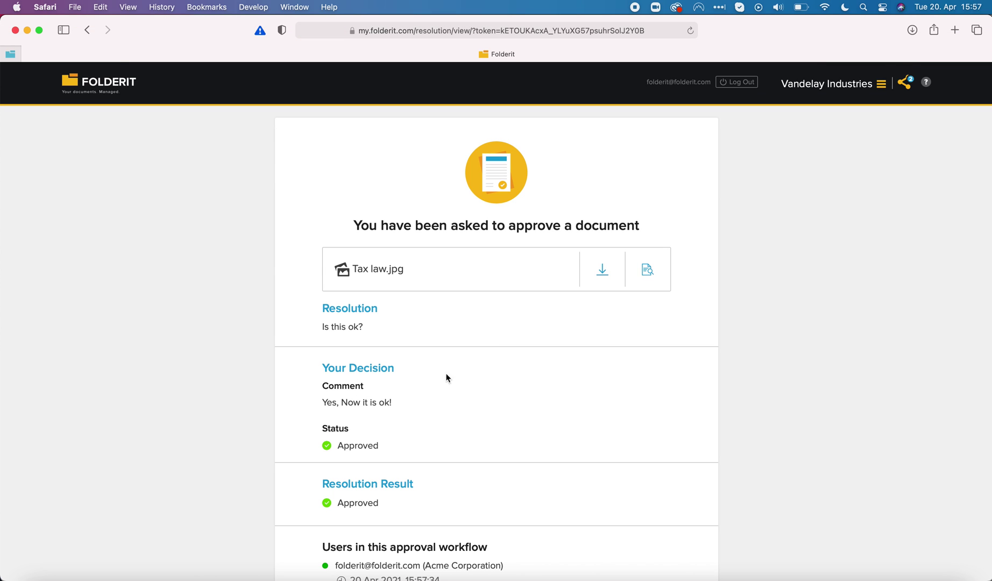
pyautogui.scroll(-2, 445, 376)
pyautogui.scroll(3, 438, 378)
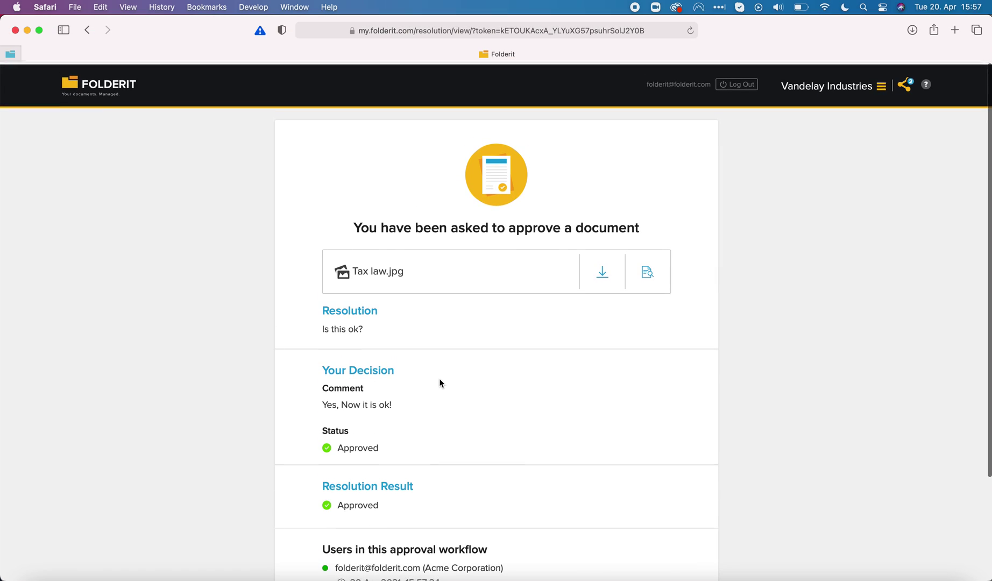
# - Confirm Documents for Approval holds only the two PDFs, then open Approved Documents under Other
pyautogui.click(85, 91)
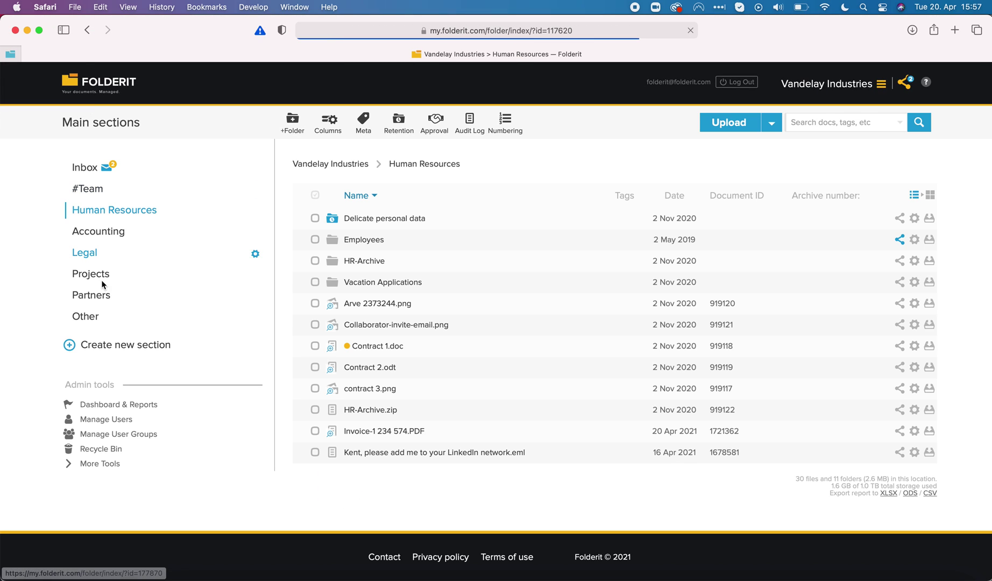
pyautogui.click(81, 318)
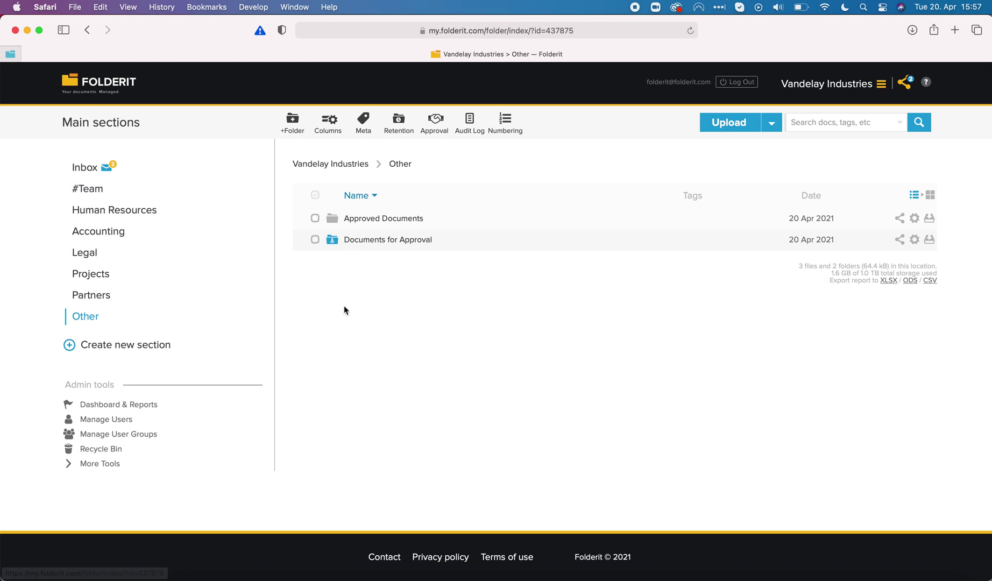
pyautogui.click(372, 242)
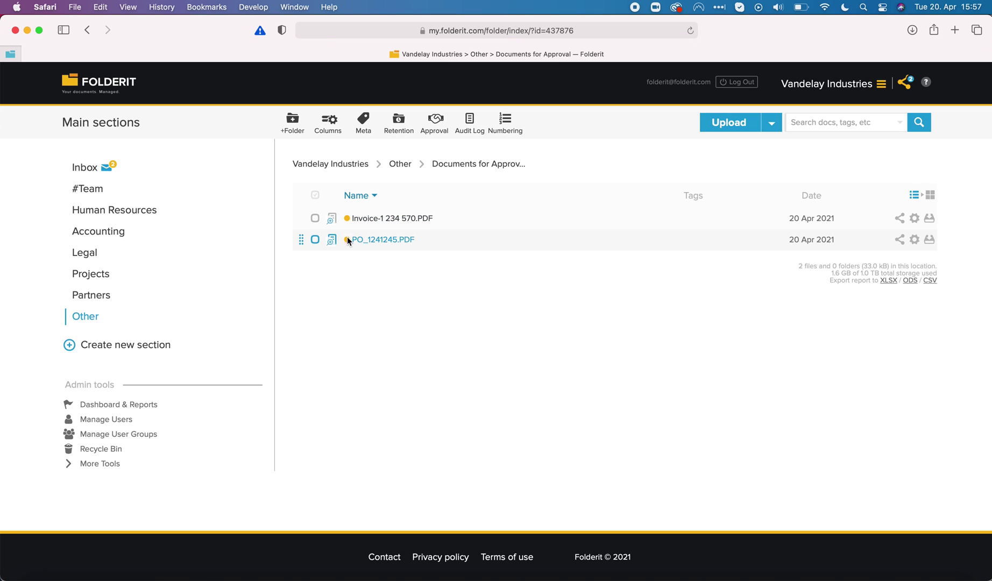
pyautogui.click(411, 170)
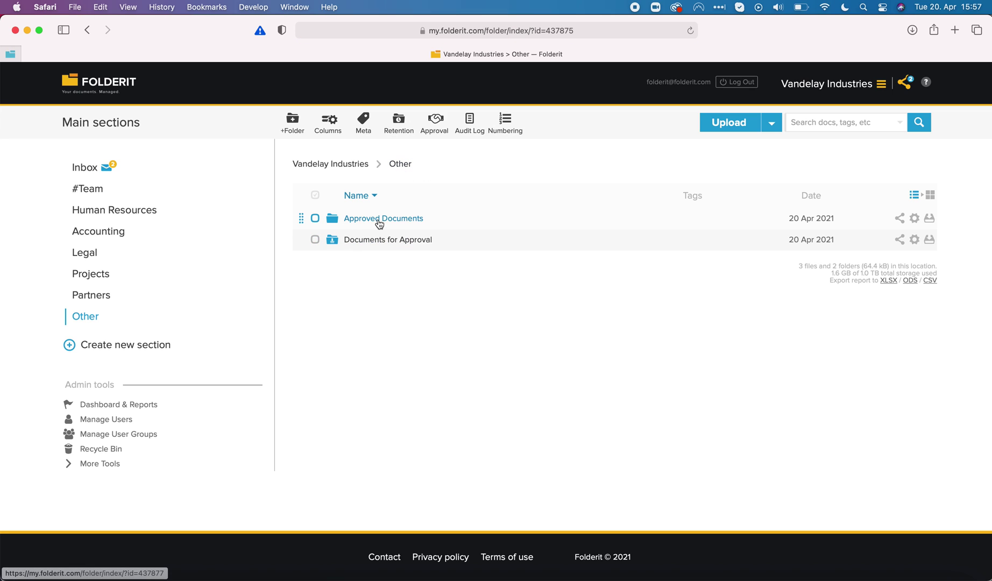
pyautogui.click(375, 221)
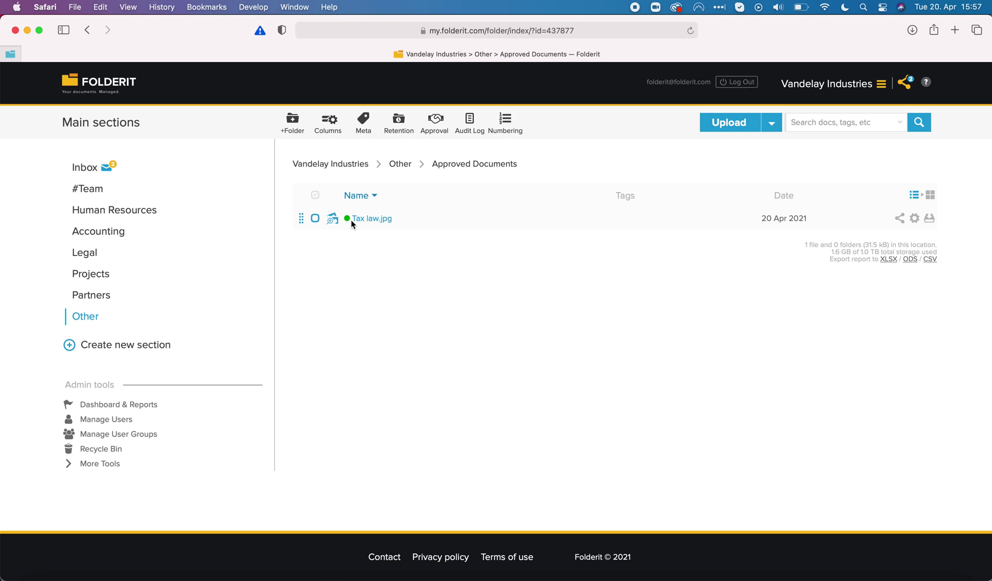
# - Show My approval history with each document's status, decision and date
pyautogui.click(909, 81)
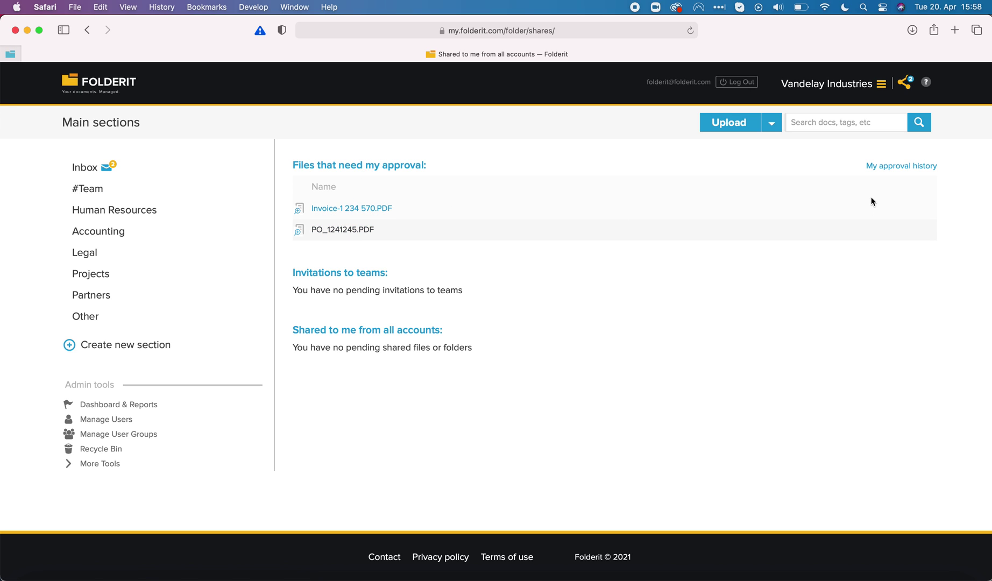
pyautogui.click(903, 167)
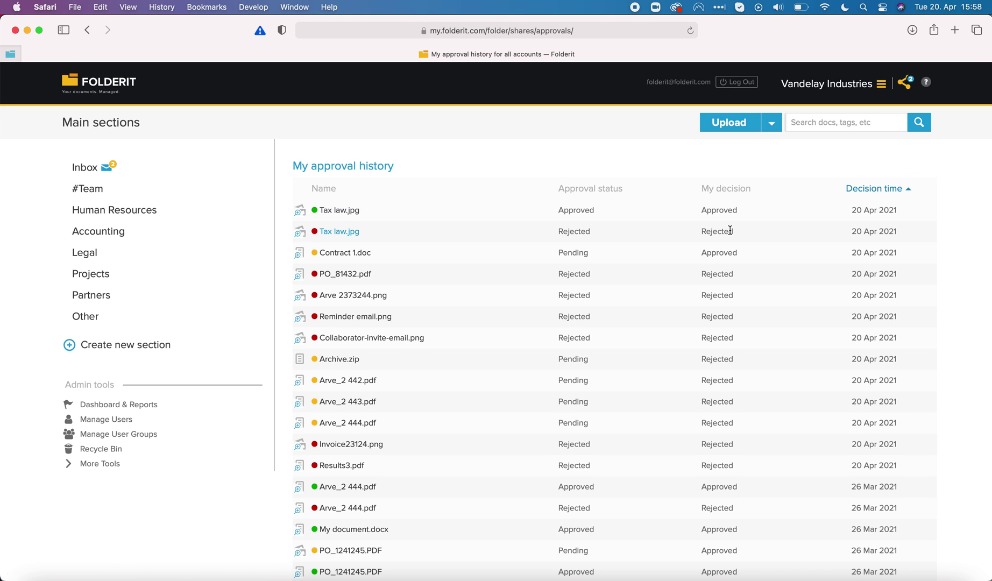
pyautogui.scroll(-10, 729, 230)
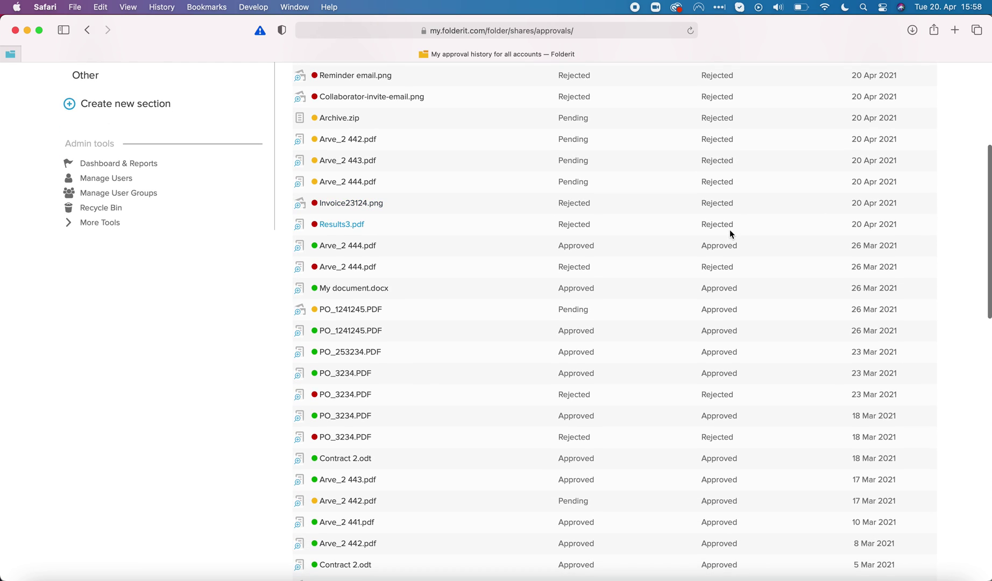
pyautogui.scroll(10, 729, 229)
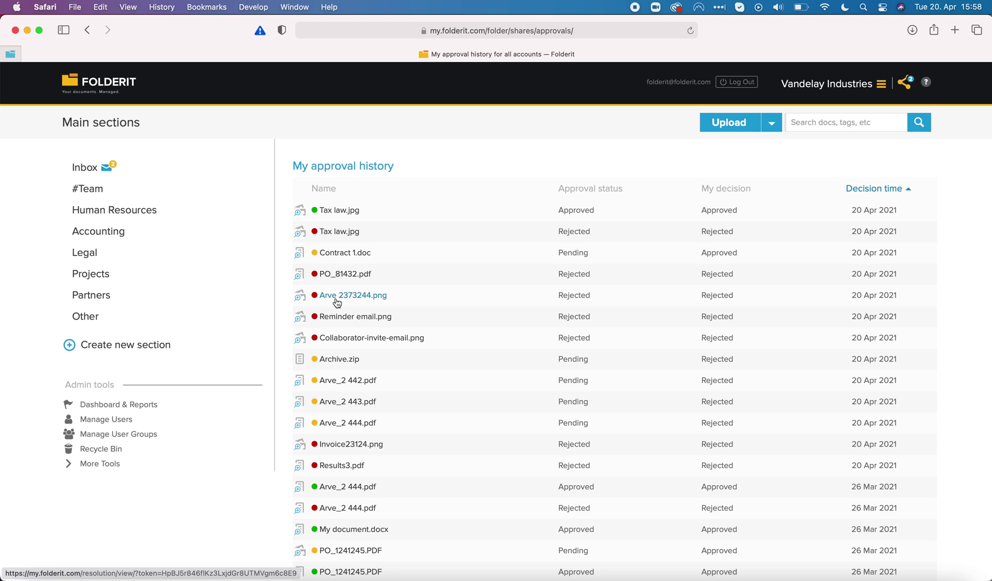
pyautogui.scroll(-3, 337, 296)
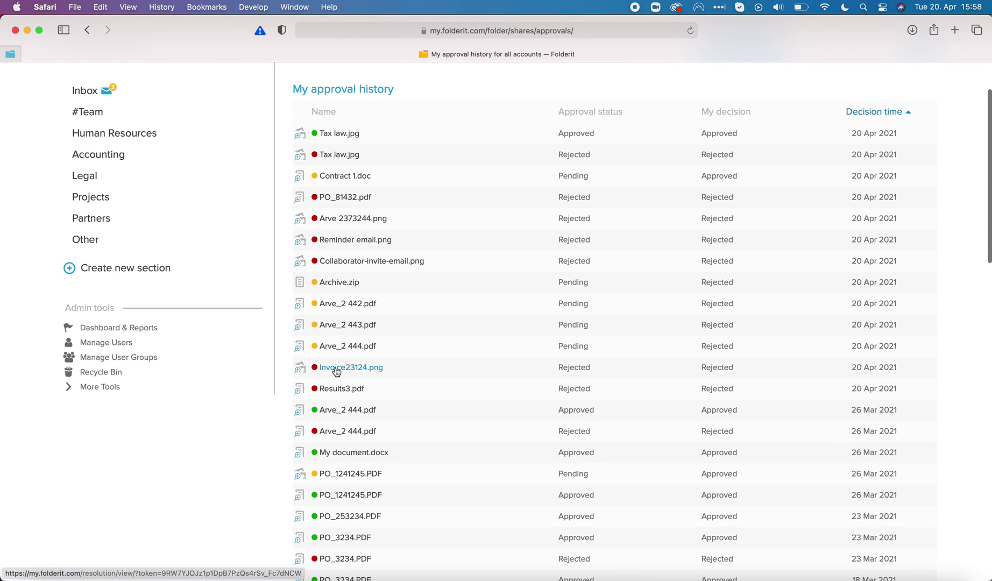
# - Inspect Invoice23124.png's approval record, then return to the history list
pyautogui.click(332, 367)
pyautogui.scroll(-3, 387, 334)
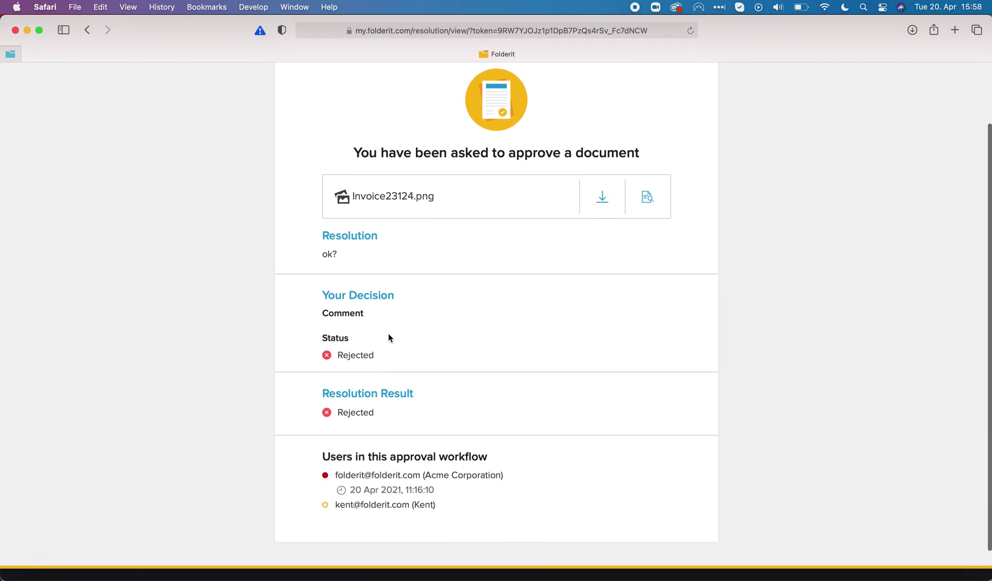
pyautogui.scroll(4, 388, 333)
pyautogui.click(87, 30)
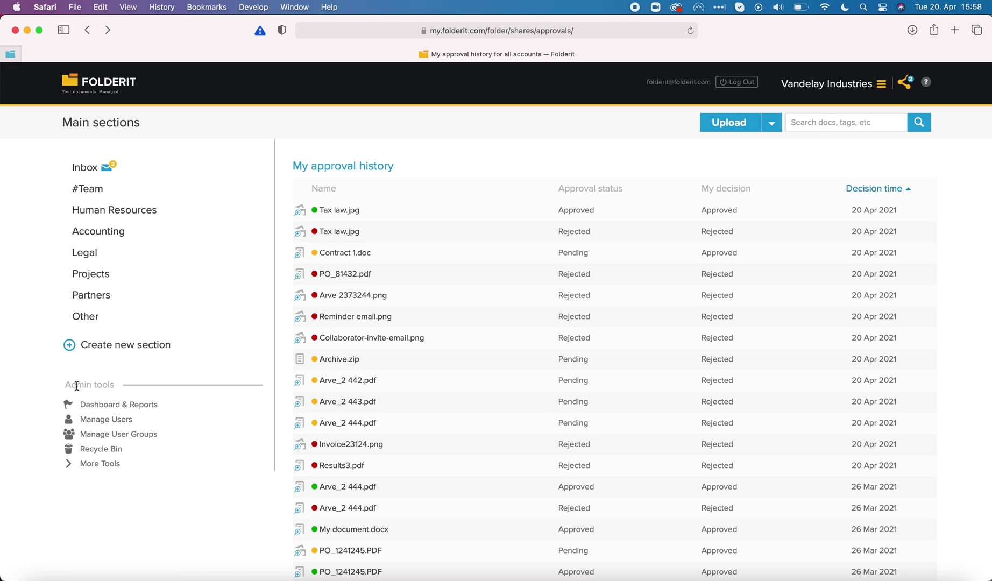
# - Review the Pending Approval report's 9 documents and dates, then return to Other
pyautogui.click(92, 405)
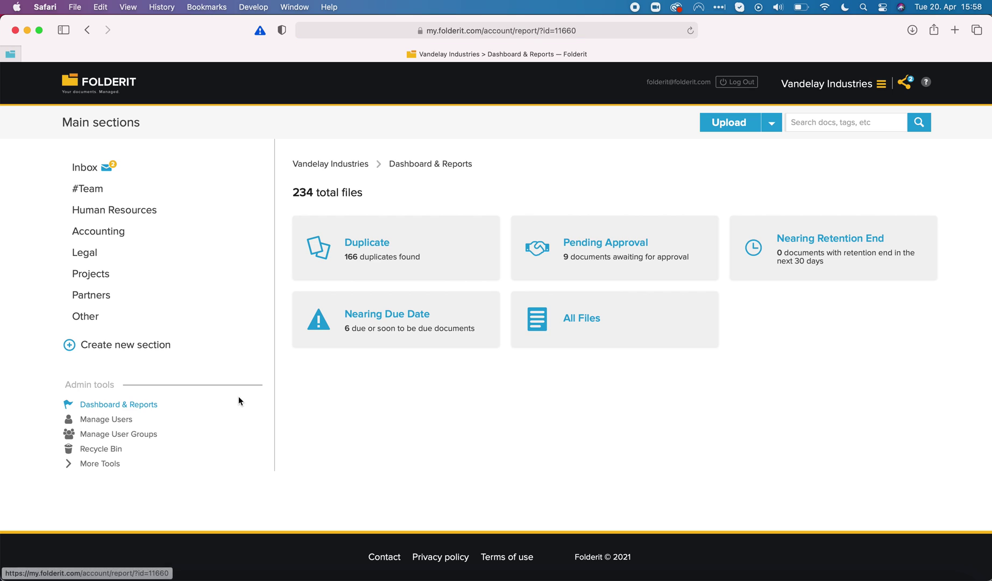
pyautogui.click(598, 245)
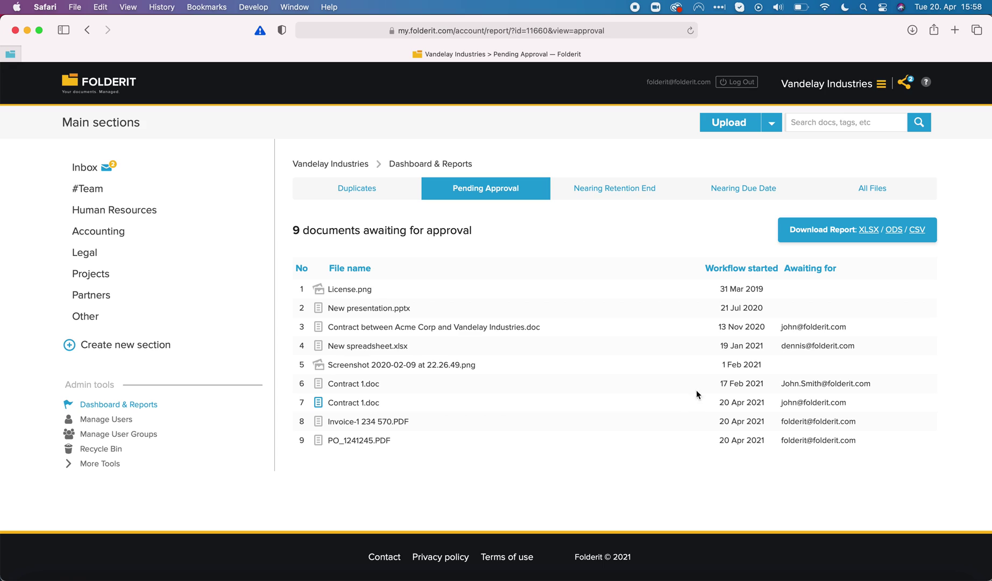
pyautogui.moveTo(742, 350)
pyautogui.moveTo(720, 369)
pyautogui.click(84, 320)
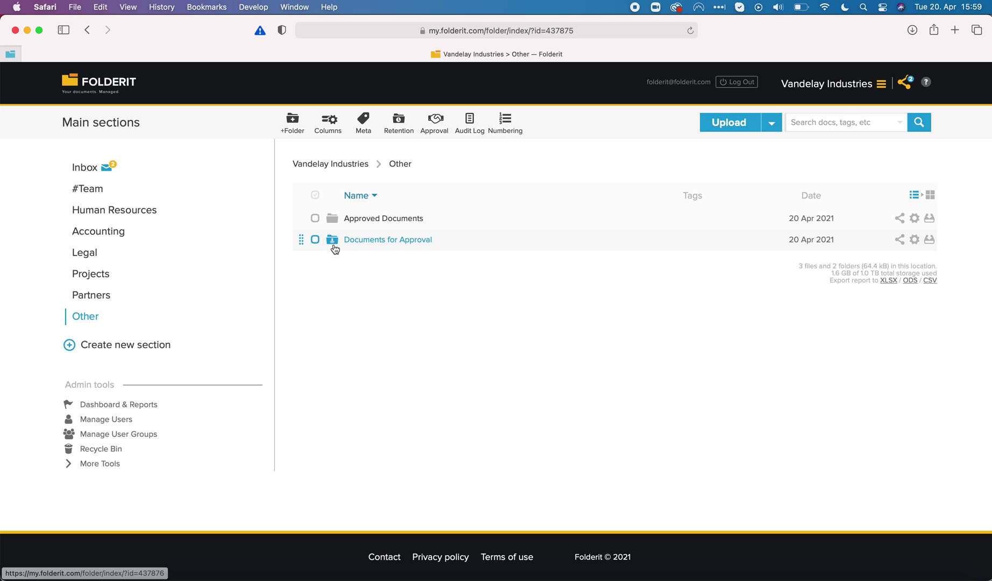
# - Activate automated approval on Human Resources > Vacation Applications with resolution 'Is this accepted?'
pyautogui.click(107, 234)
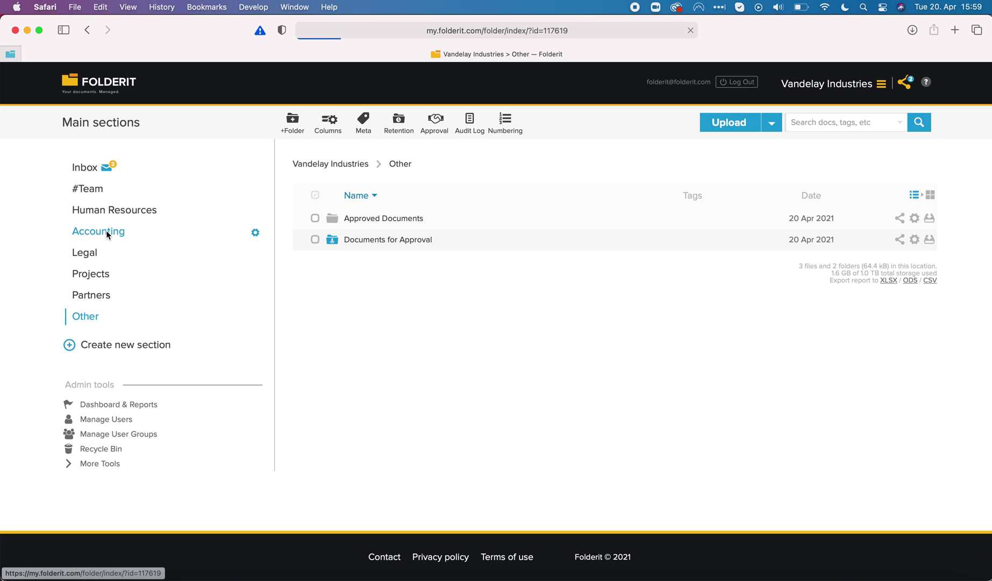
pyautogui.click(108, 212)
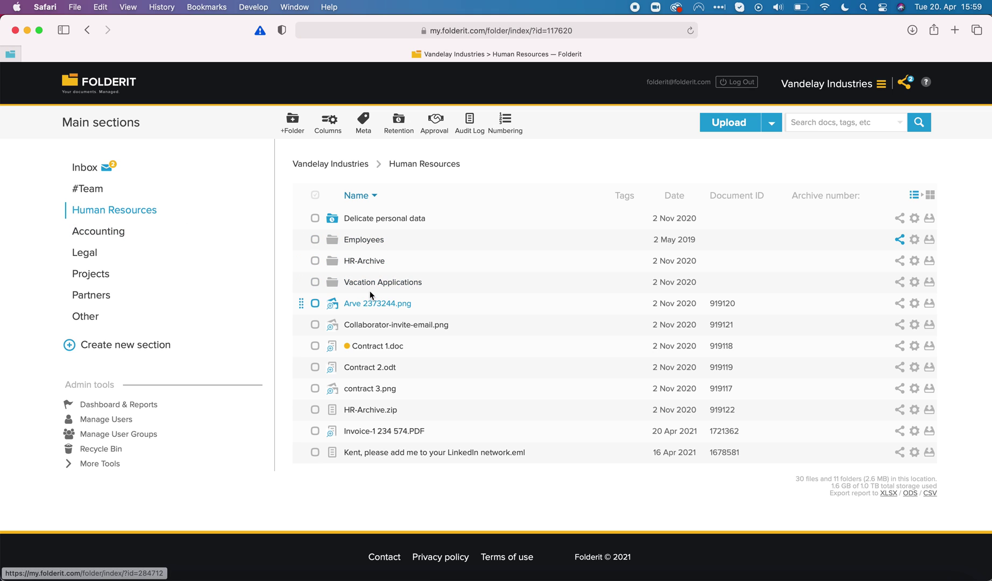
pyautogui.click(368, 281)
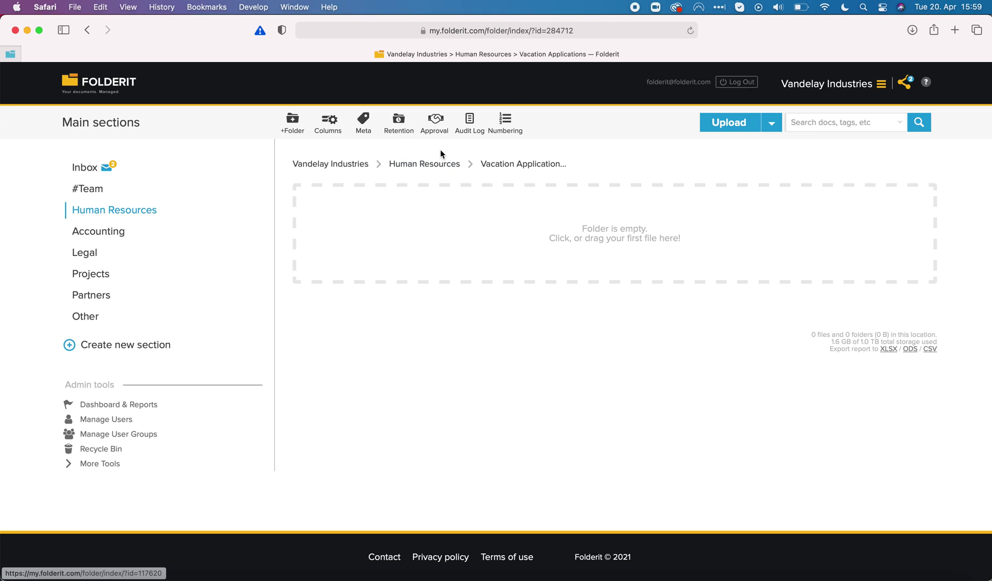
pyautogui.click(438, 130)
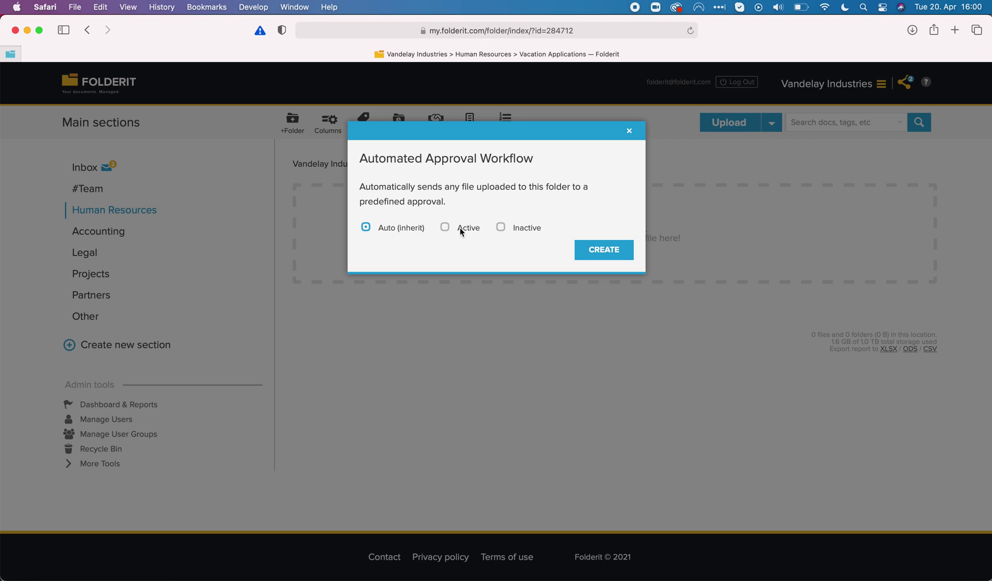
pyautogui.click(459, 227)
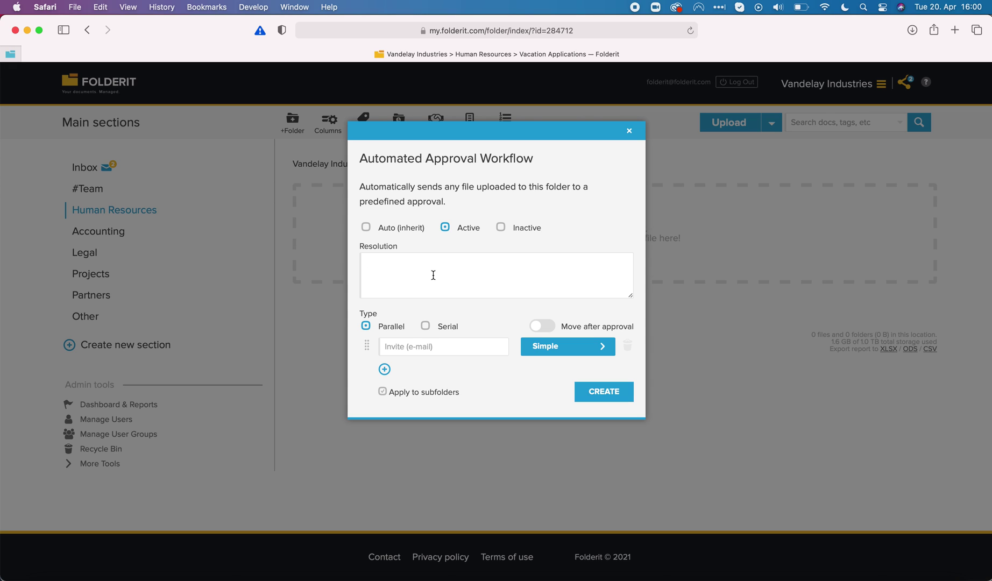
pyautogui.write('Is this accepted?')
pyautogui.click(613, 394)
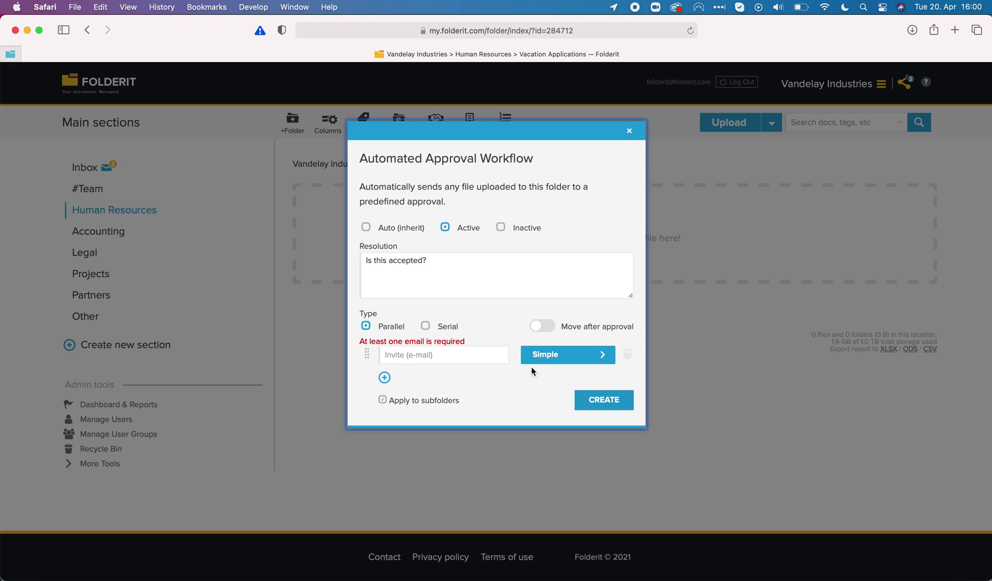